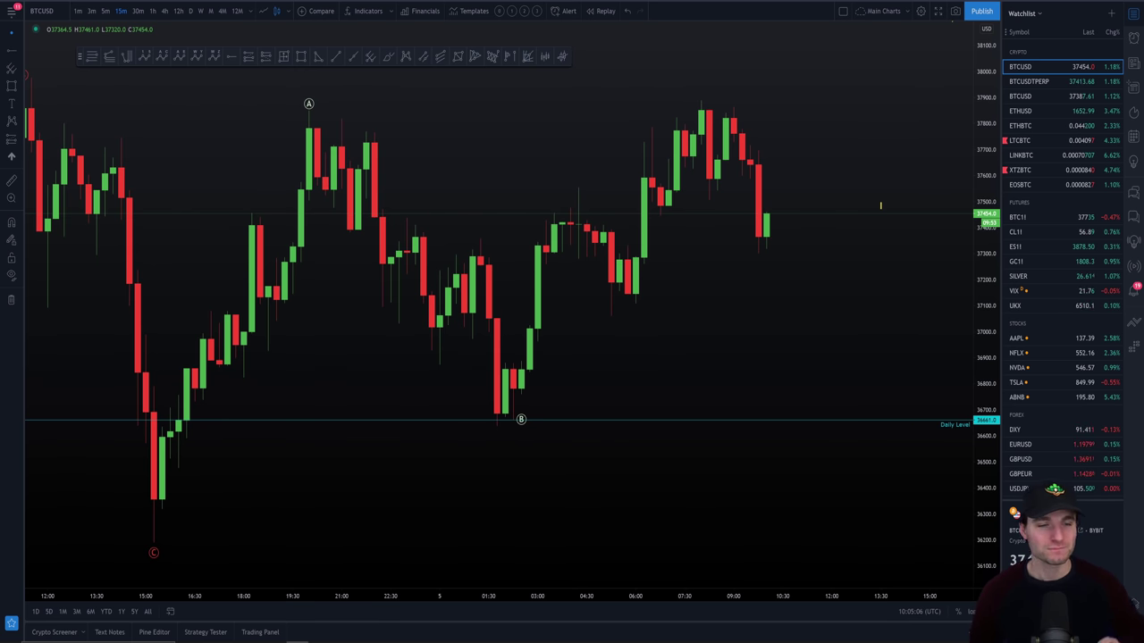
Overlay the 15-minute BTCUSD chart with the saved indicator template containing the volume profile and the lower oscillator pane
{"action": "scroll", "coordinate": [805, 386], "scroll_direction": "down", "scroll_amount": 3}
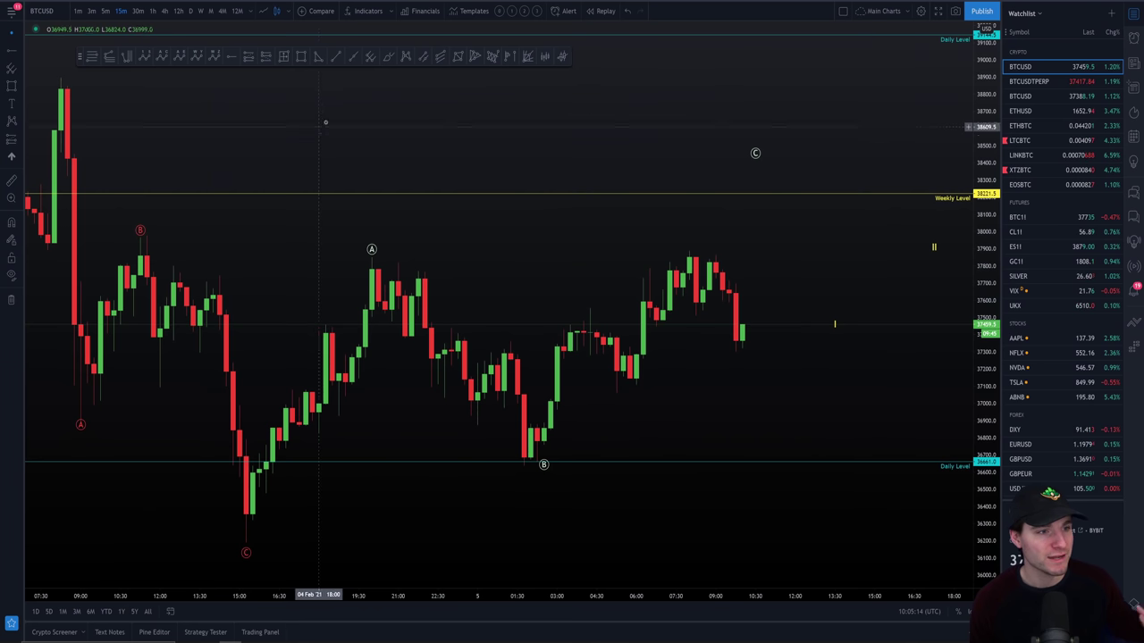
{"action": "left_click", "coordinate": [523, 12]}
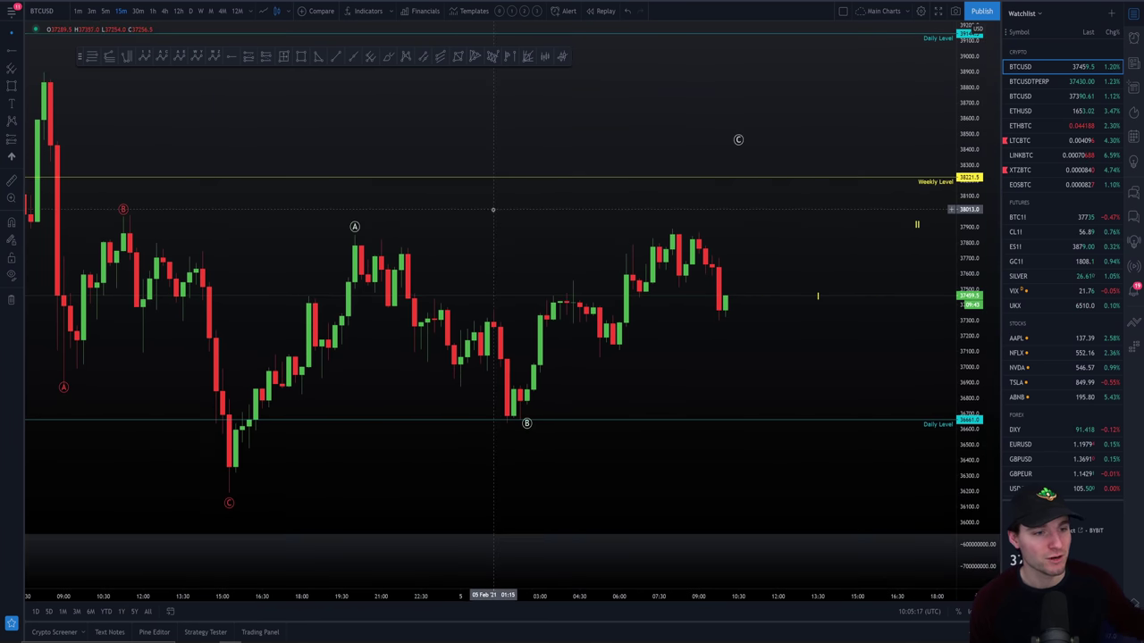
{"action": "left_click", "coordinate": [523, 11]}
{"action": "left_click", "coordinate": [523, 12]}
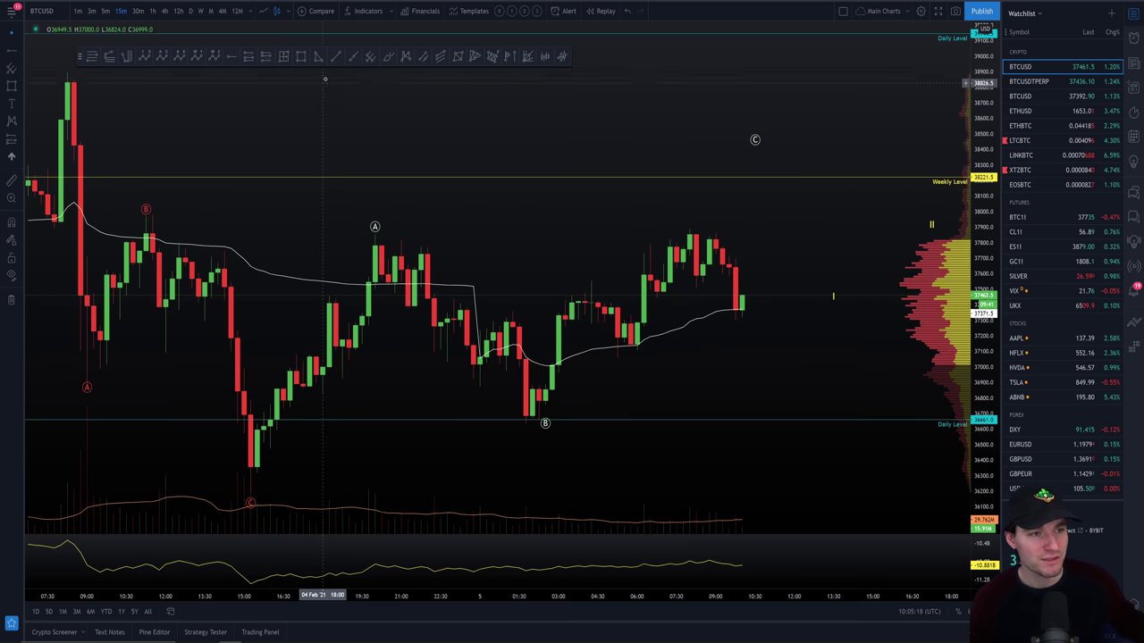
Frame the price peaks around white wave A with a red rectangle, and delete it after restoring the clean chart template
{"action": "left_click", "coordinate": [301, 56]}
{"action": "left_click_drag", "start_coordinate": [341, 215], "coordinate": [421, 281]}
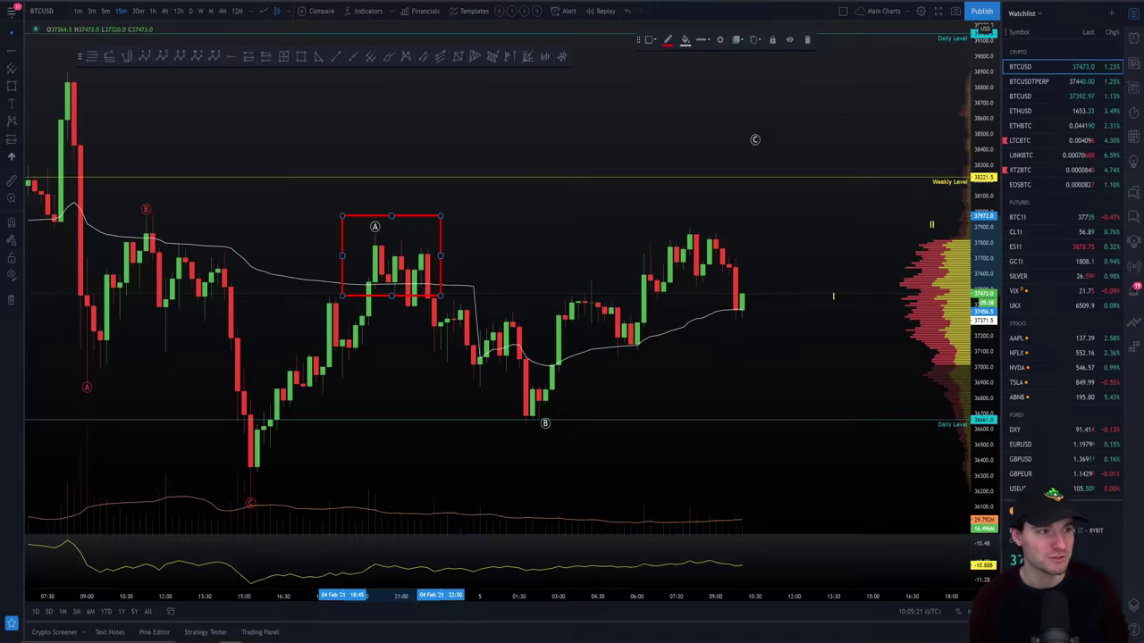
{"action": "left_click", "coordinate": [502, 13]}
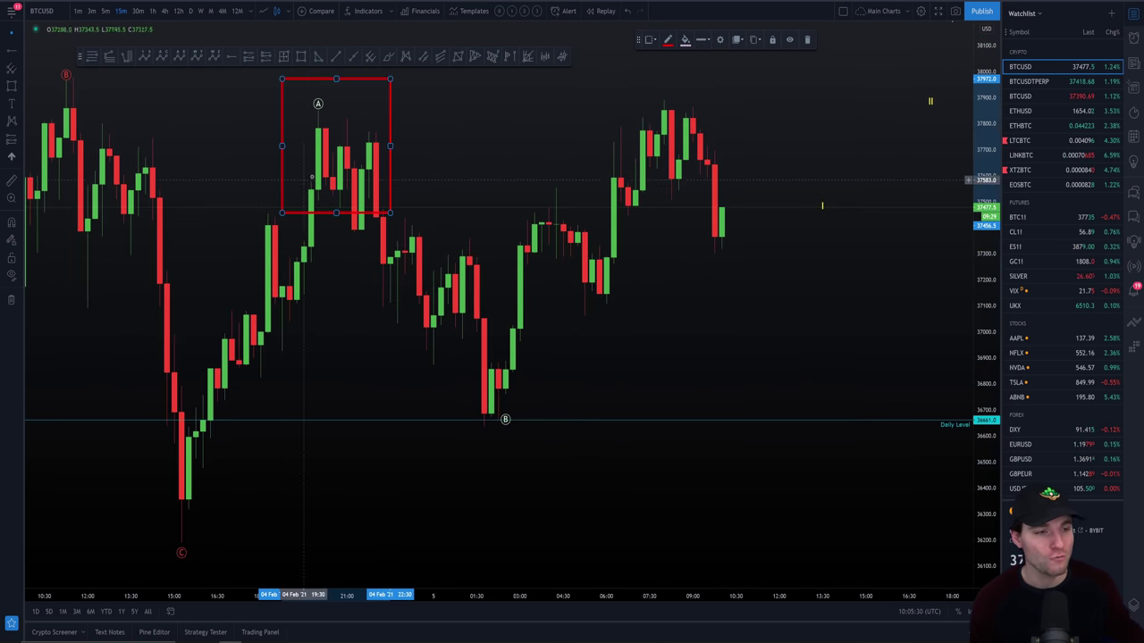
{"action": "key", "text": "Delete"}
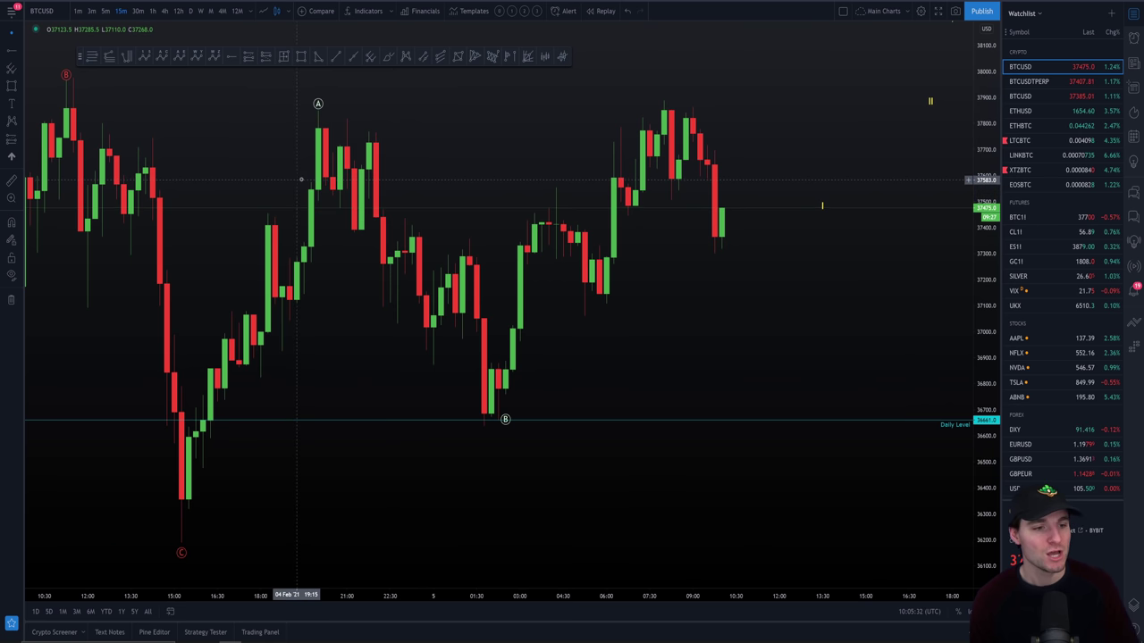
Circle the price low at white wave B on the lower Daily Level line with the Brush, and delete the stroke
{"action": "scroll", "coordinate": [393, 183], "scroll_direction": "down", "scroll_amount": 2}
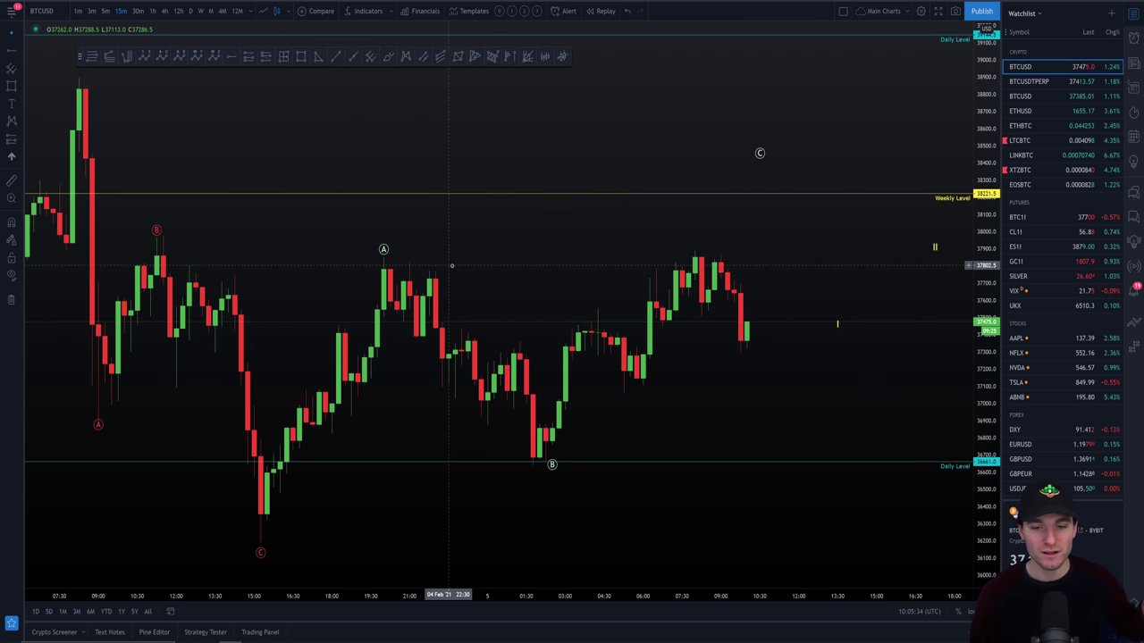
{"action": "scroll", "coordinate": [443, 322], "scroll_direction": "up", "scroll_amount": 1}
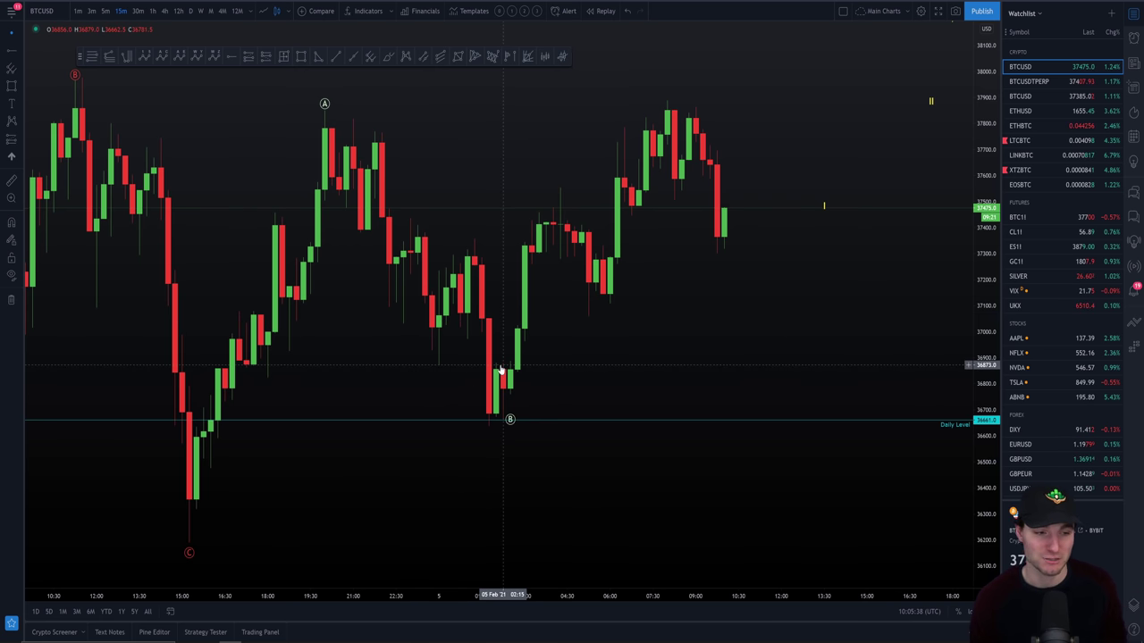
{"action": "scroll", "coordinate": [502, 370], "scroll_direction": "down", "scroll_amount": 1}
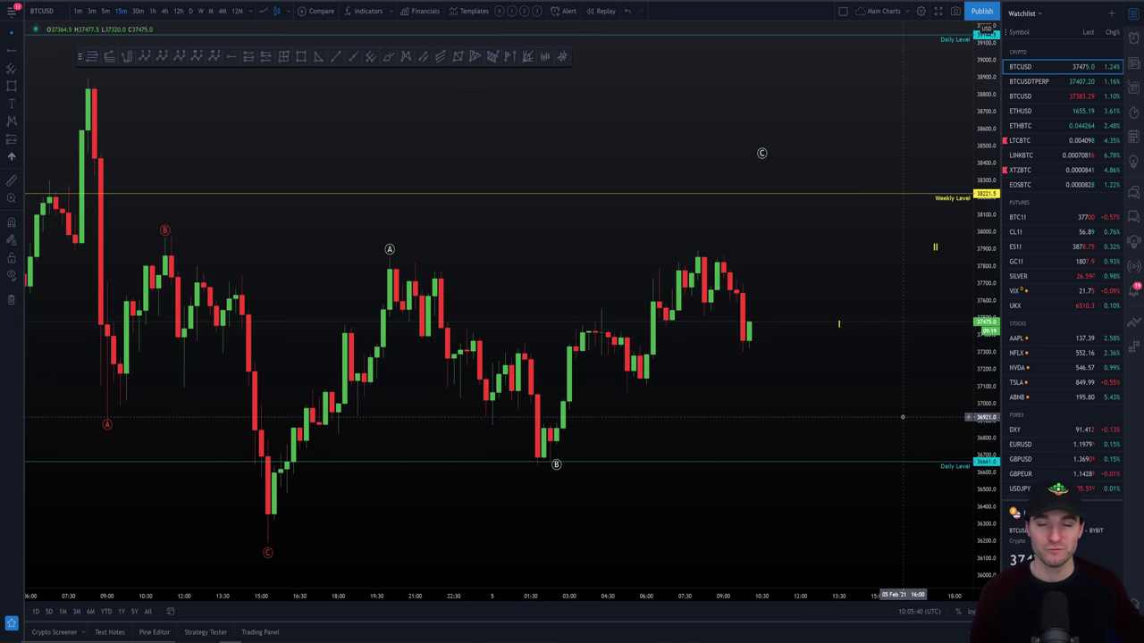
{"action": "scroll", "coordinate": [903, 416], "scroll_direction": "up", "scroll_amount": 1}
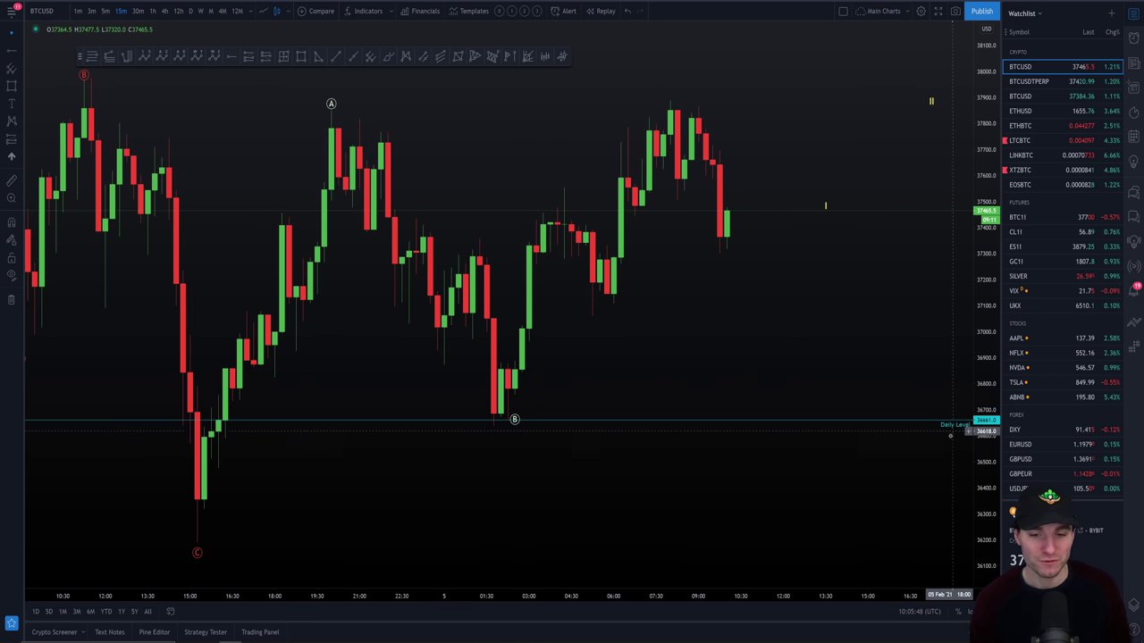
{"action": "left_click", "coordinate": [387, 57]}
{"action": "mouse_move", "coordinate": [473, 407]}
{"action": "left_mouse_down"}
{"action": "mouse_move", "coordinate": [541, 411]}
{"action": "mouse_move", "coordinate": [497, 444]}
{"action": "mouse_move", "coordinate": [474, 404]}
{"action": "left_mouse_up"}
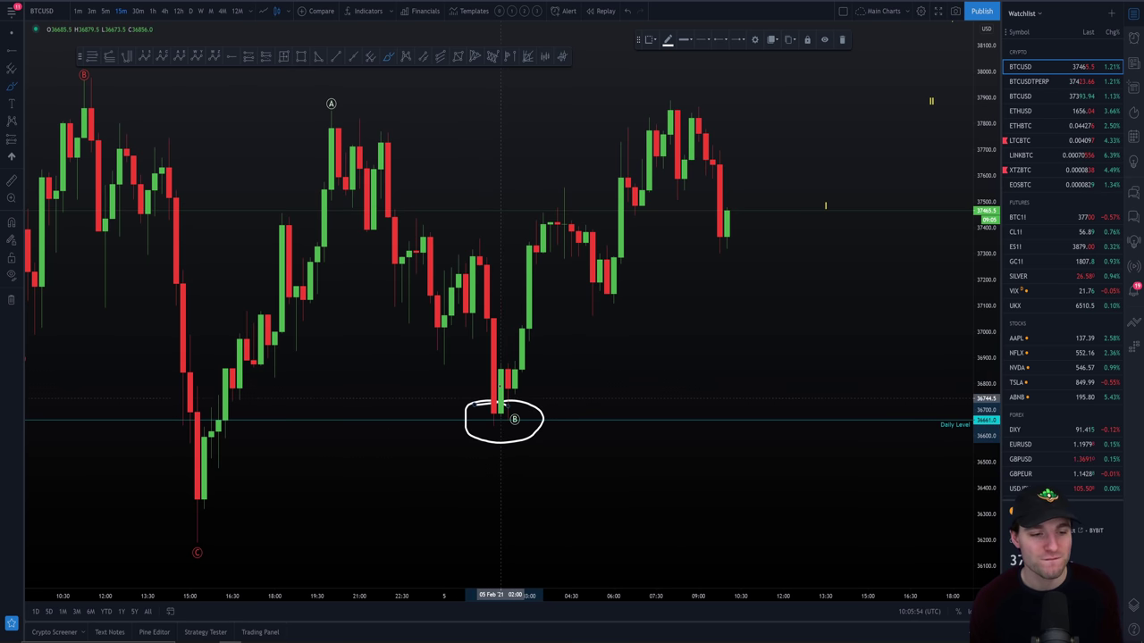
{"action": "key", "text": "Delete"}
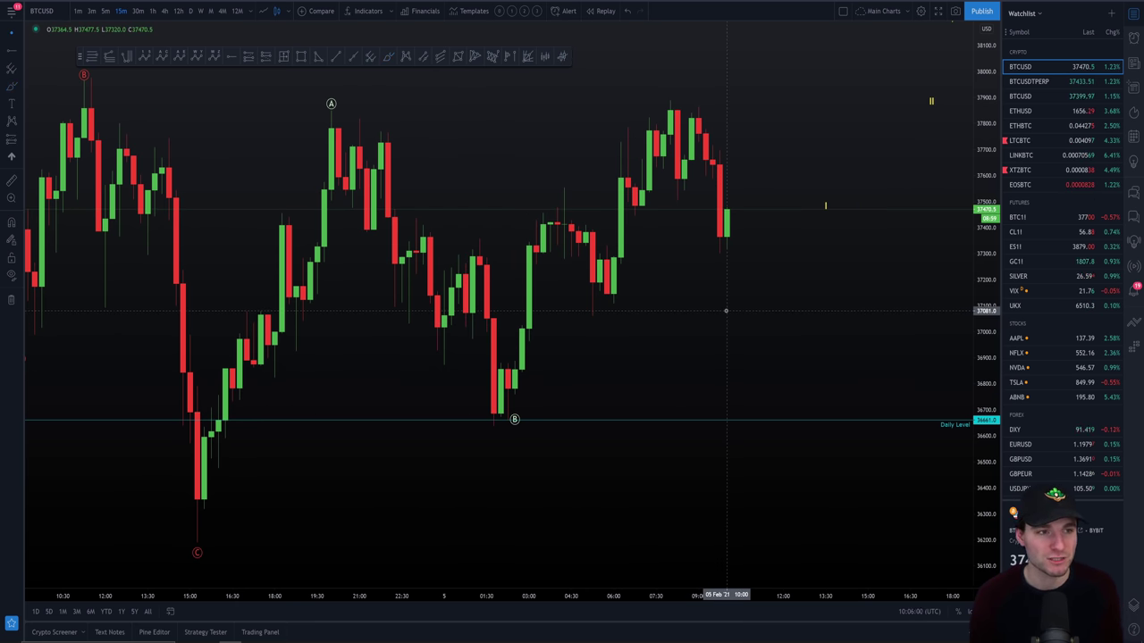
Switch to Discord and enlarge the wave-count chart image posted at 00:16 in the bitcoin-charts-only channel
{"action": "scroll", "coordinate": [728, 315], "scroll_direction": "down", "scroll_amount": 2}
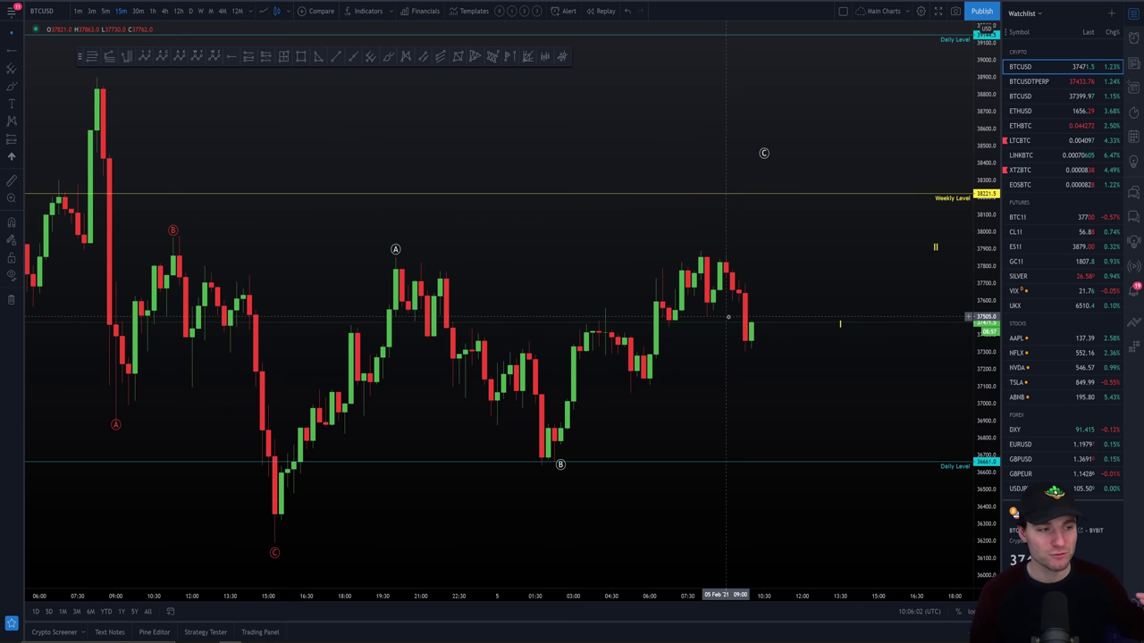
{"action": "left_click_drag", "start_coordinate": [739, 364], "coordinate": [714, 364]}
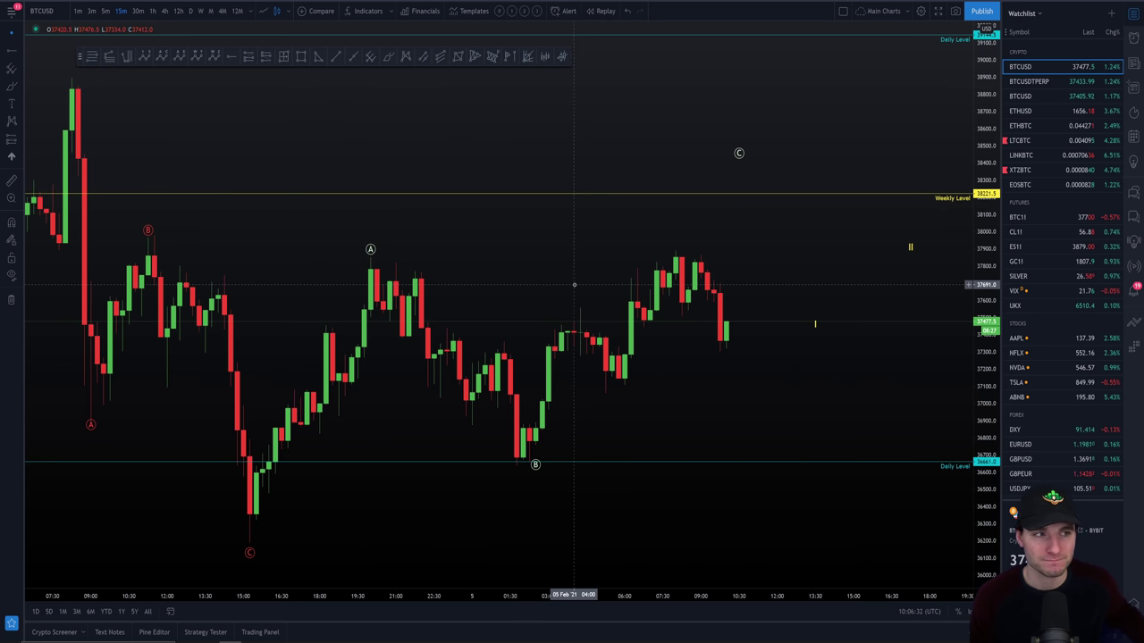
{"action": "key", "text": "alt+Tab"}
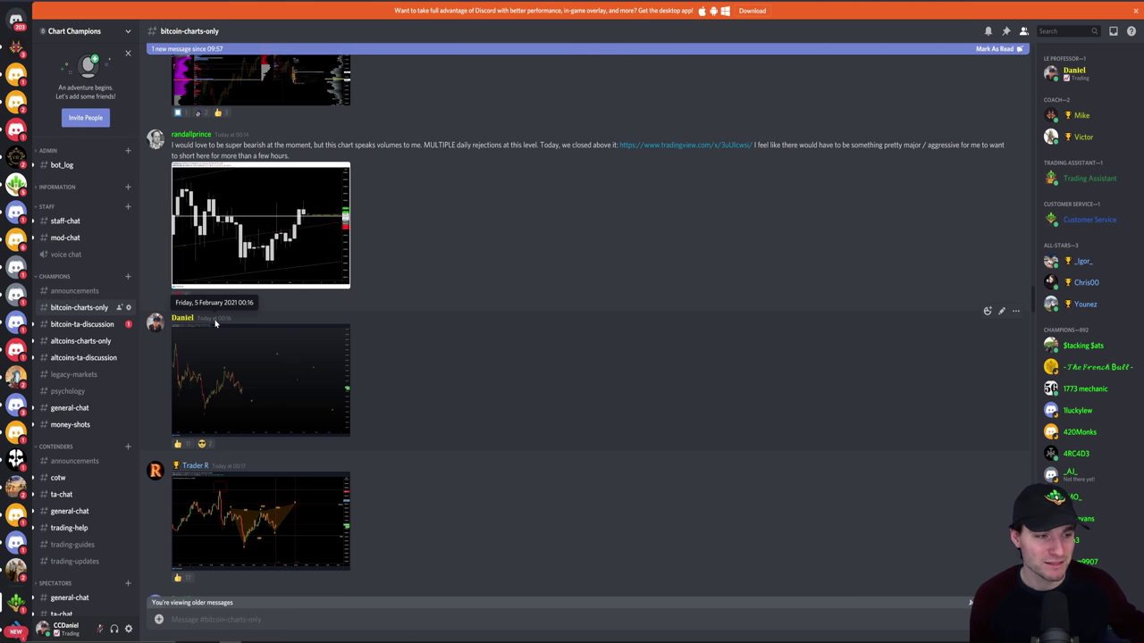
{"action": "left_click", "coordinate": [240, 381]}
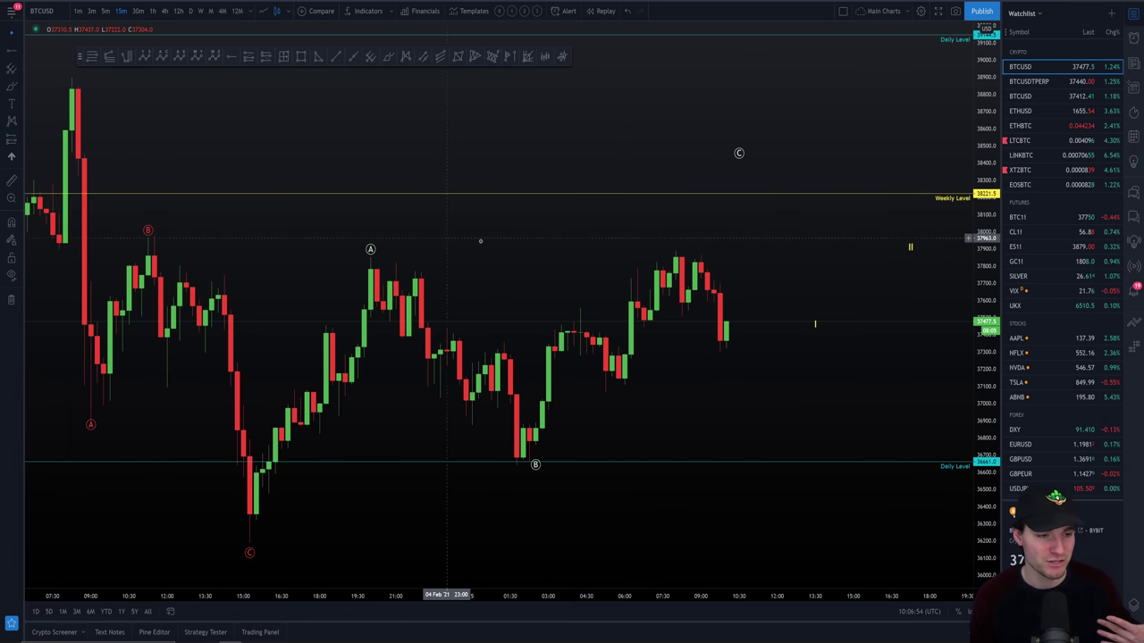
Return to the TradingView BTCUSD chart and change its timeframe from 15 minutes to 5 minutes
{"action": "left_click_drag", "start_coordinate": [630, 379], "coordinate": [694, 383]}
{"action": "scroll", "coordinate": [626, 380], "scroll_direction": "up", "scroll_amount": 2}
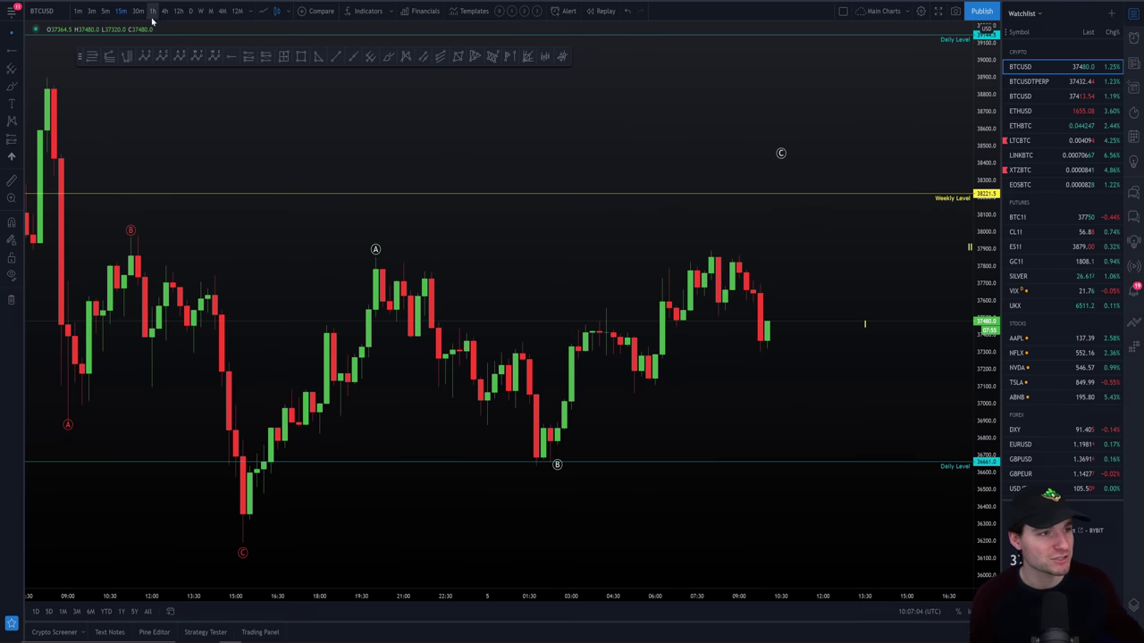
{"action": "scroll", "coordinate": [700, 372], "scroll_direction": "up", "scroll_amount": 3}
{"action": "scroll", "coordinate": [699, 372], "scroll_direction": "down", "scroll_amount": 5}
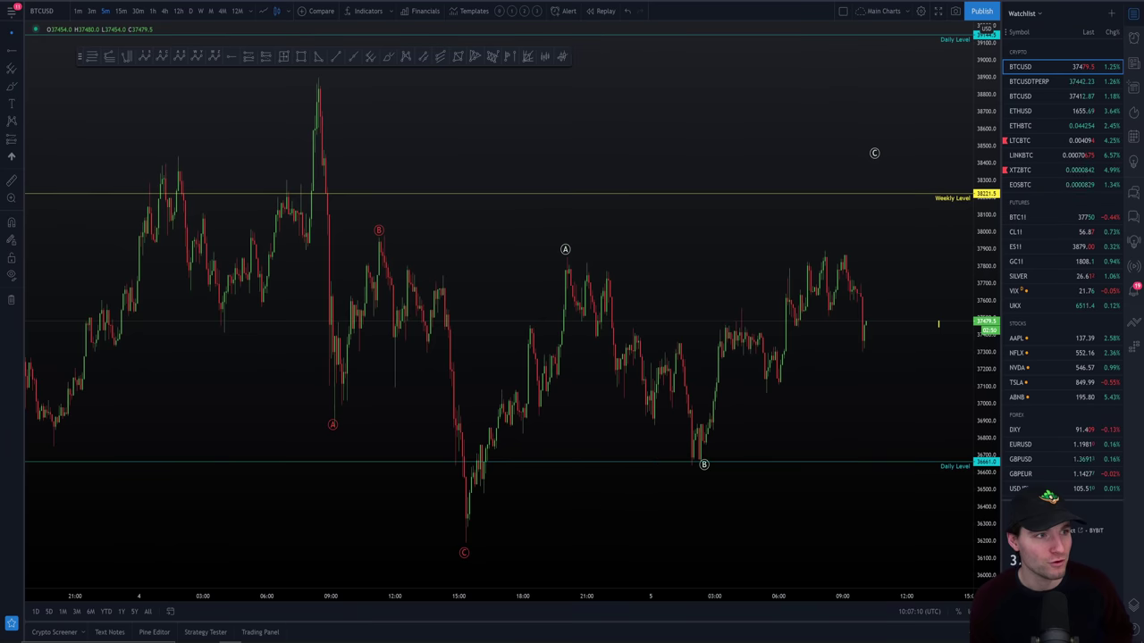
Sketch a freehand projected path with the Brush from the early 5 Feb price action up toward wave C, and undo it
{"action": "scroll", "coordinate": [590, 306], "scroll_direction": "up", "scroll_amount": 3}
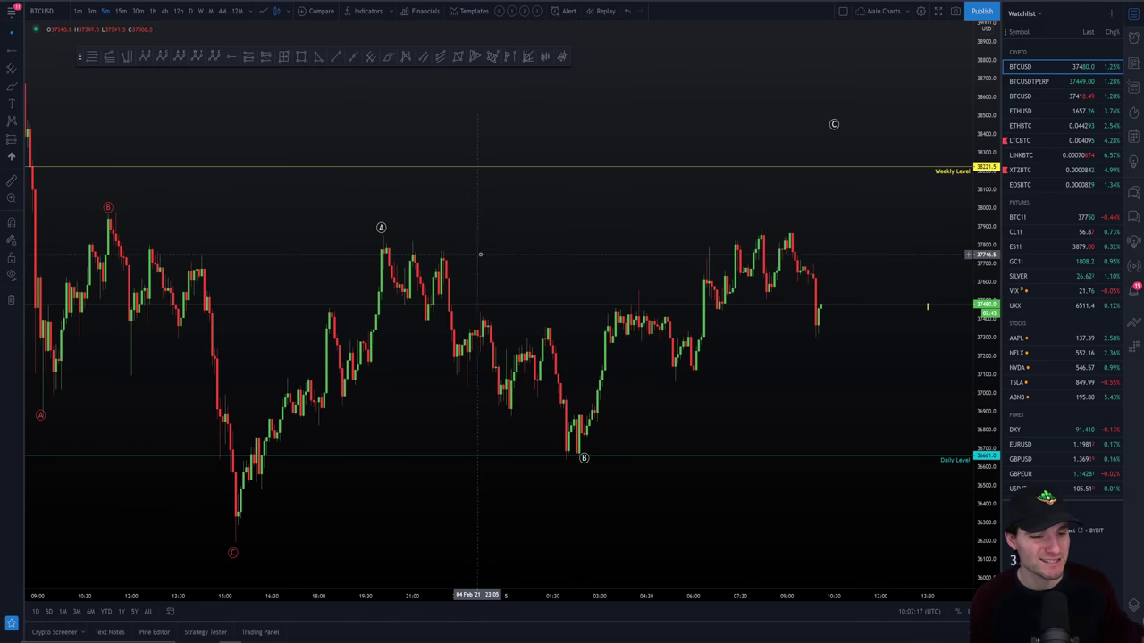
{"action": "scroll", "coordinate": [469, 254], "scroll_direction": "up", "scroll_amount": 2}
{"action": "left_click", "coordinate": [388, 56]}
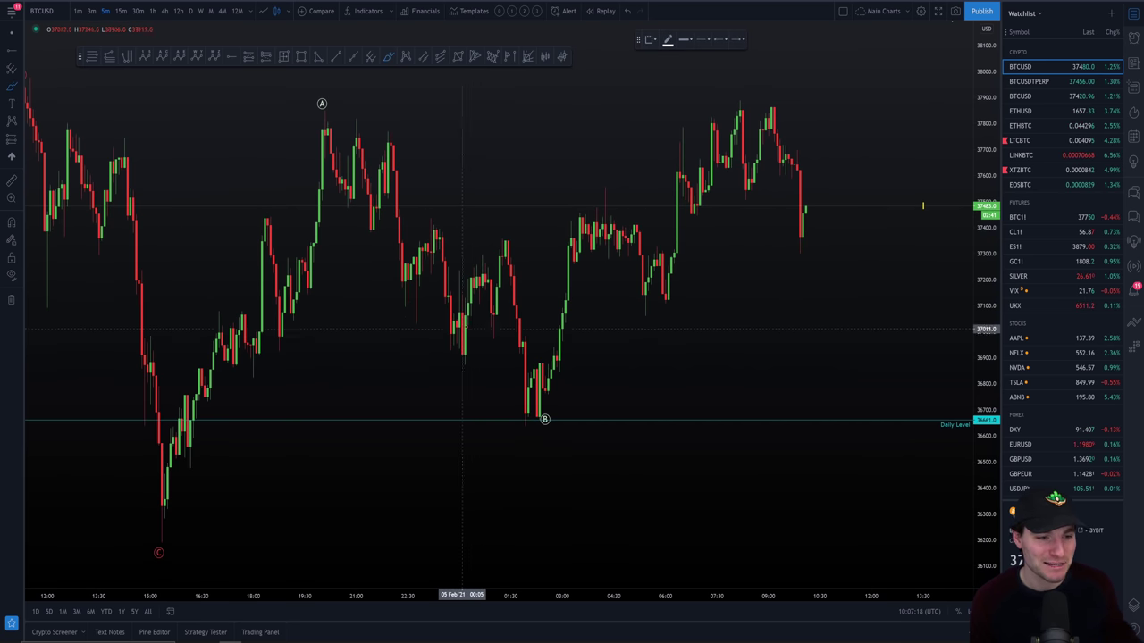
{"action": "mouse_move", "coordinate": [470, 295]}
{"action": "left_mouse_down"}
{"action": "mouse_move", "coordinate": [503, 319]}
{"action": "mouse_move", "coordinate": [538, 416]}
{"action": "mouse_move", "coordinate": [628, 354]}
{"action": "mouse_move", "coordinate": [814, 117]}
{"action": "left_mouse_up"}
{"action": "key", "text": "ctrl+z"}
Box the wave C target area with a red rectangle from about 38526.5 down to 37934.5, and delete it
{"action": "scroll", "coordinate": [873, 247], "scroll_direction": "down", "scroll_amount": 3}
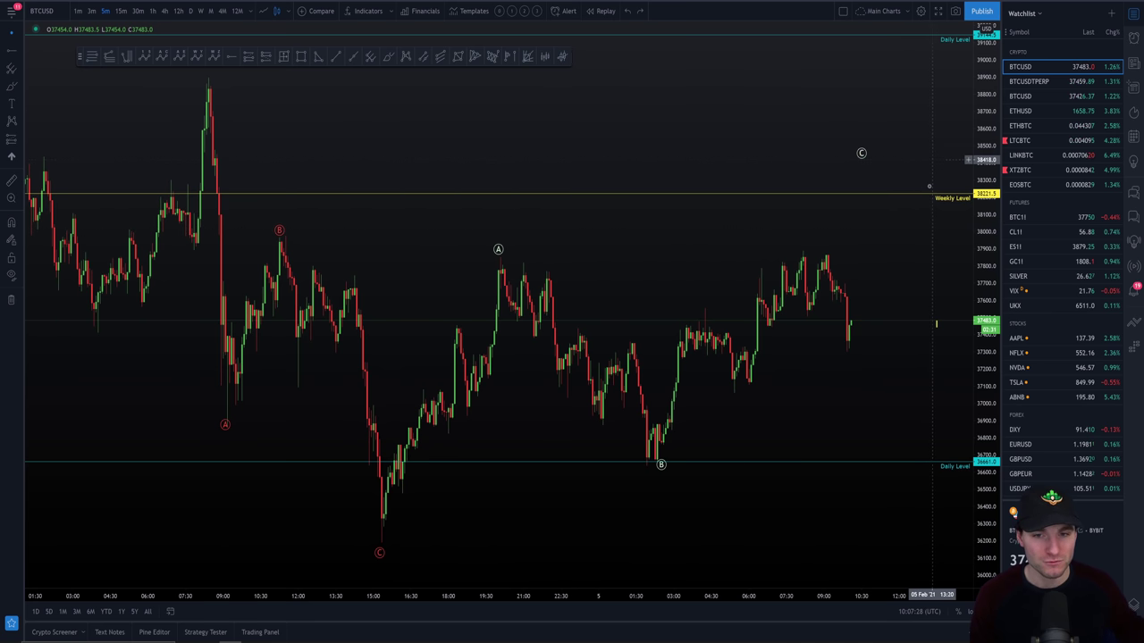
{"action": "left_click_drag", "start_coordinate": [918, 254], "coordinate": [841, 243]}
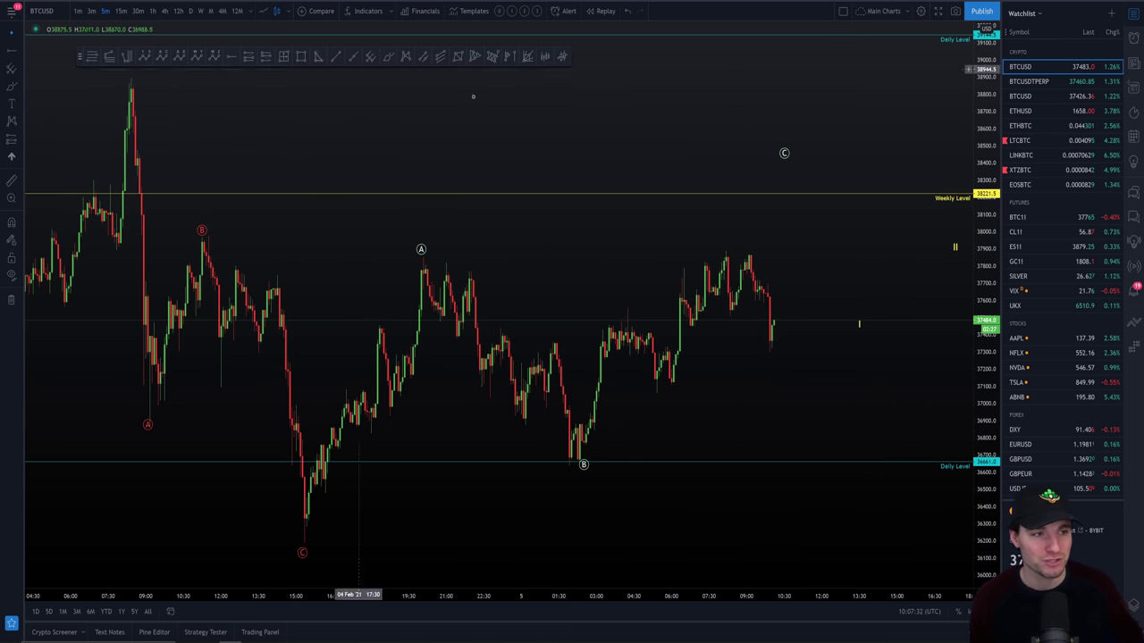
{"action": "left_click", "coordinate": [301, 56]}
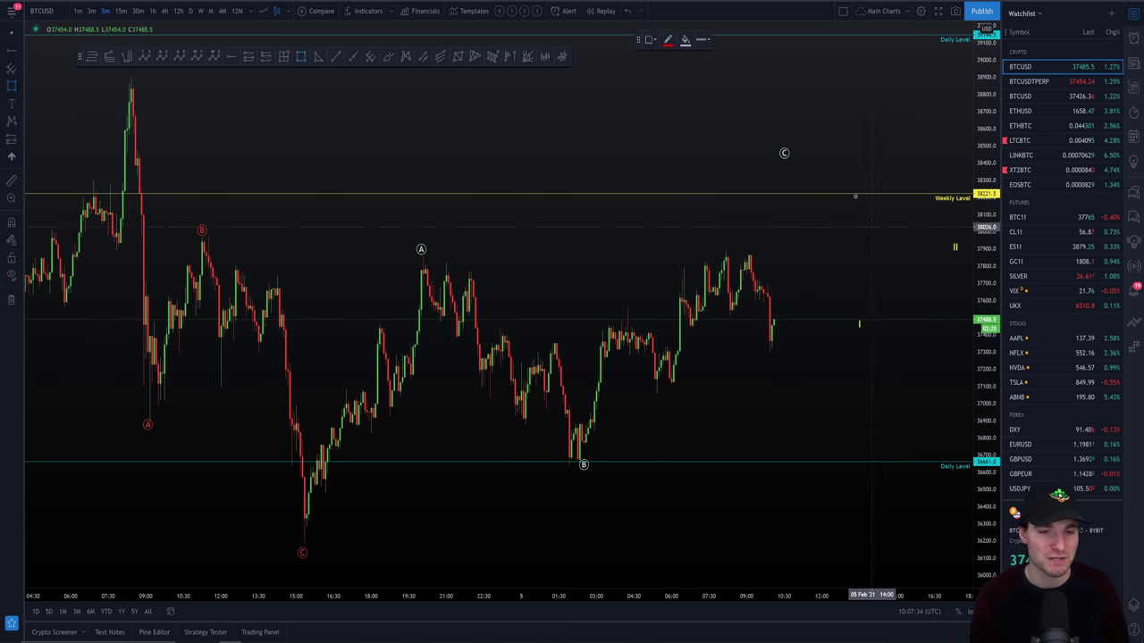
{"action": "mouse_move", "coordinate": [775, 141]}
{"action": "left_mouse_down"}
{"action": "mouse_move", "coordinate": [868, 219]}
{"action": "mouse_move", "coordinate": [876, 242]}
{"action": "left_mouse_up"}
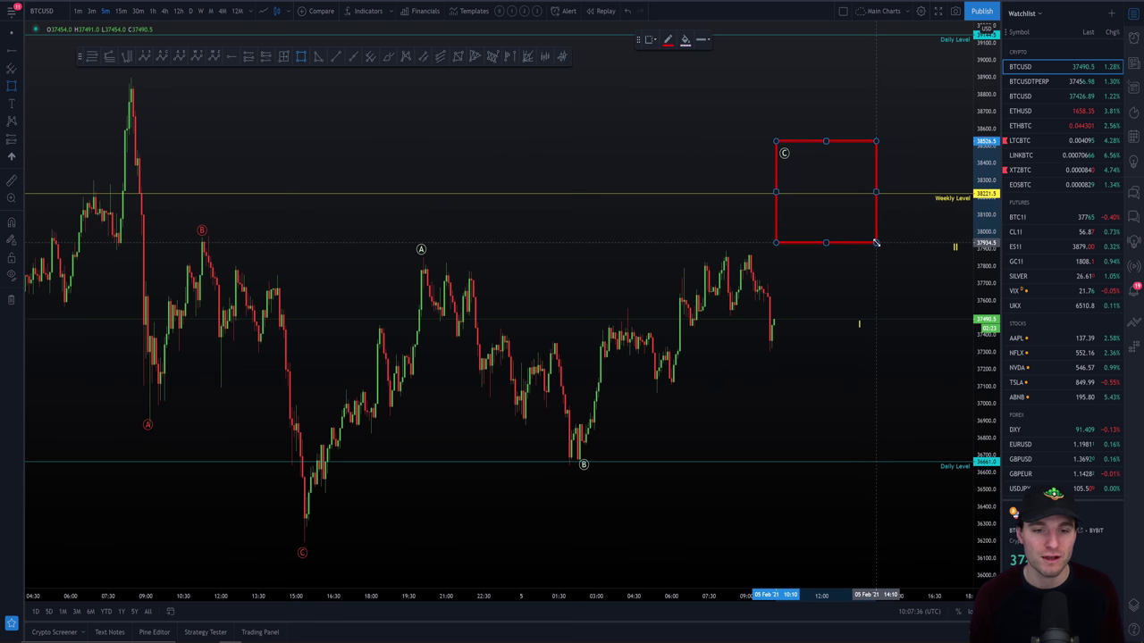
{"action": "key", "text": "Delete"}
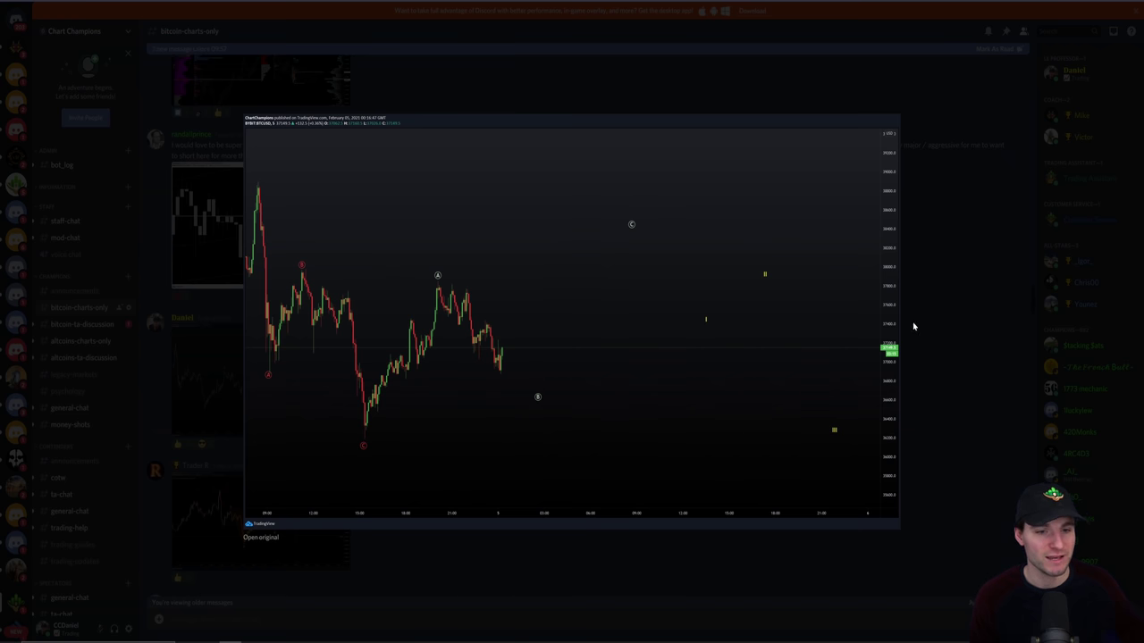
Review the enlarged chart image in Discord and the Elliott Waves story on Instagram, closing each one
{"action": "left_click", "coordinate": [912, 326]}
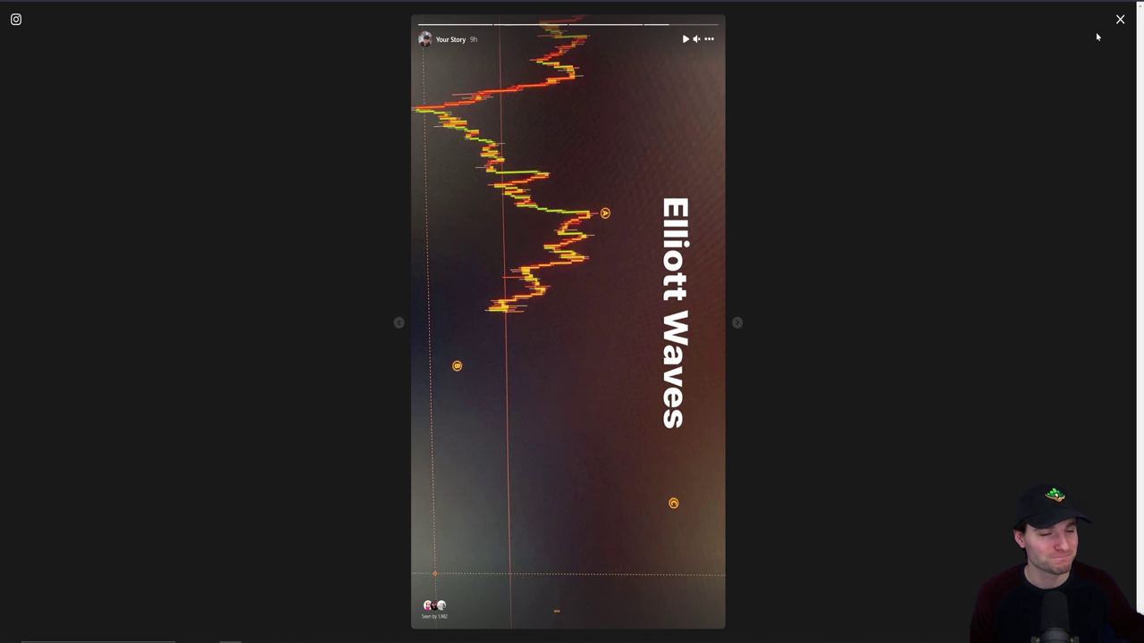
{"action": "left_click", "coordinate": [1120, 19]}
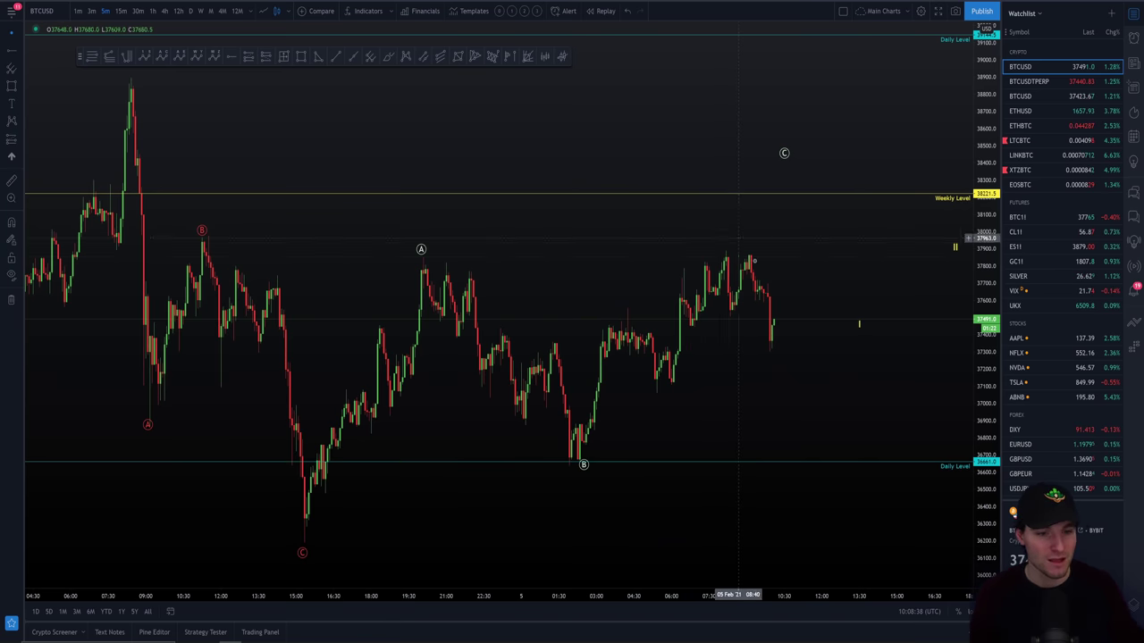
Move the projected white wave C point lower and further ahead in time, just above the Weekly Level line
{"action": "left_click_drag", "start_coordinate": [761, 324], "coordinate": [692, 324]}
{"action": "left_click", "coordinate": [714, 154]}
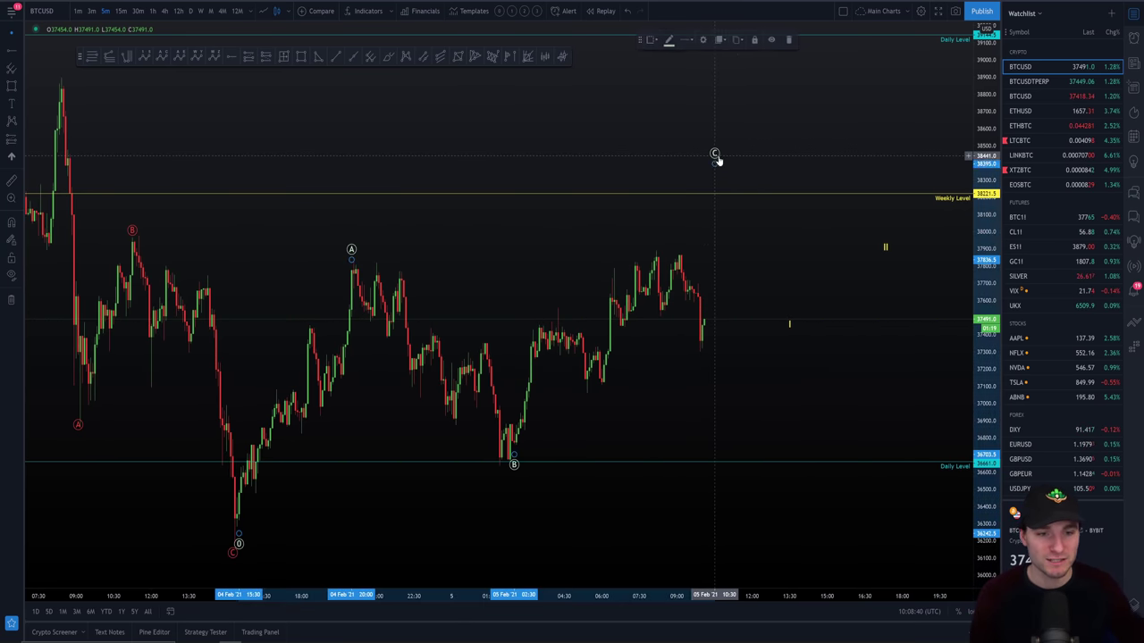
{"action": "left_click_drag", "start_coordinate": [714, 154], "coordinate": [774, 176]}
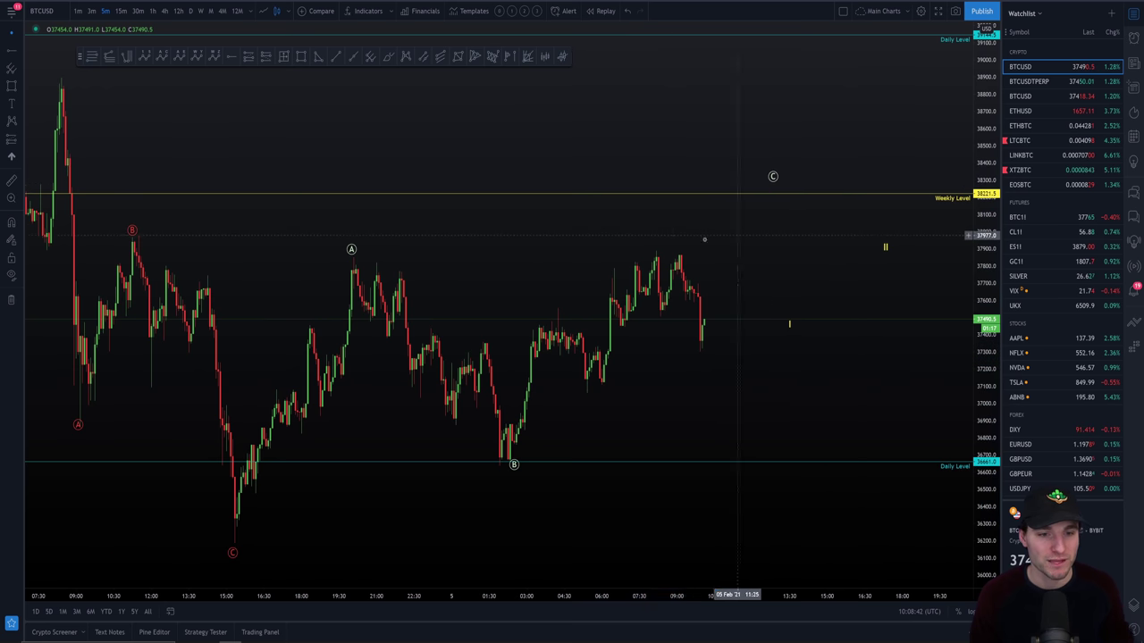
Mark the zone around the moved wave C with a red rectangle from 09:50 to 14:50 between 37951.5 and 38504, and delete it
{"action": "left_click", "coordinate": [302, 58]}
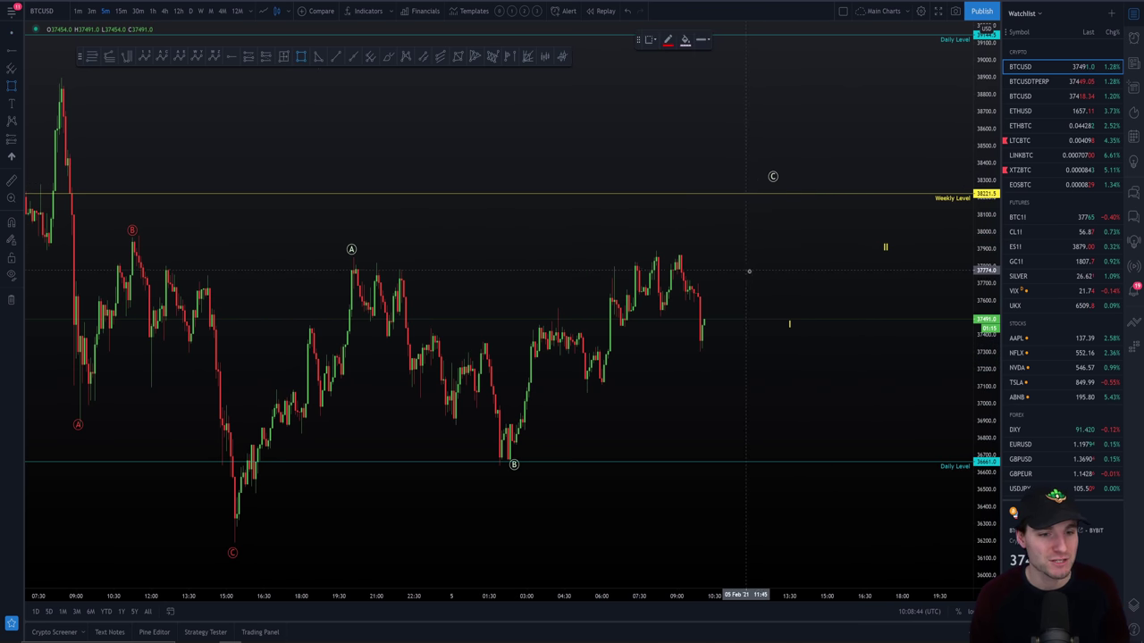
{"action": "mouse_move", "coordinate": [699, 240]}
{"action": "left_mouse_down"}
{"action": "mouse_move", "coordinate": [779, 214]}
{"action": "mouse_move", "coordinate": [822, 145]}
{"action": "left_mouse_up"}
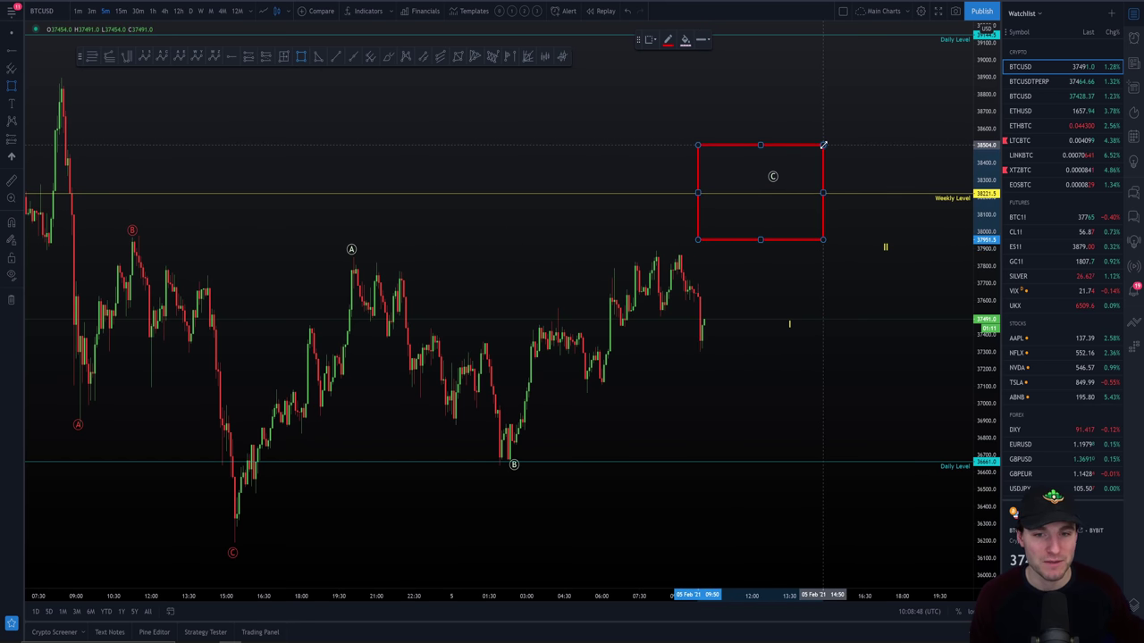
{"action": "scroll", "coordinate": [804, 181], "scroll_direction": "down", "scroll_amount": 5}
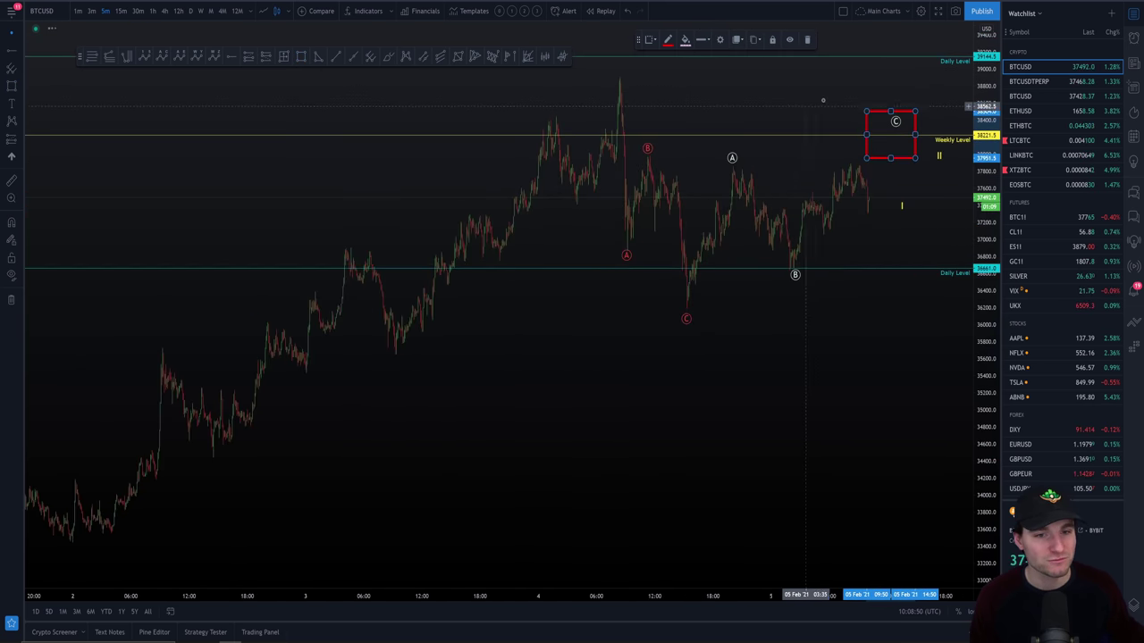
{"action": "scroll", "coordinate": [786, 346], "scroll_direction": "up", "scroll_amount": 4}
{"action": "scroll", "coordinate": [787, 304], "scroll_direction": "up", "scroll_amount": 3}
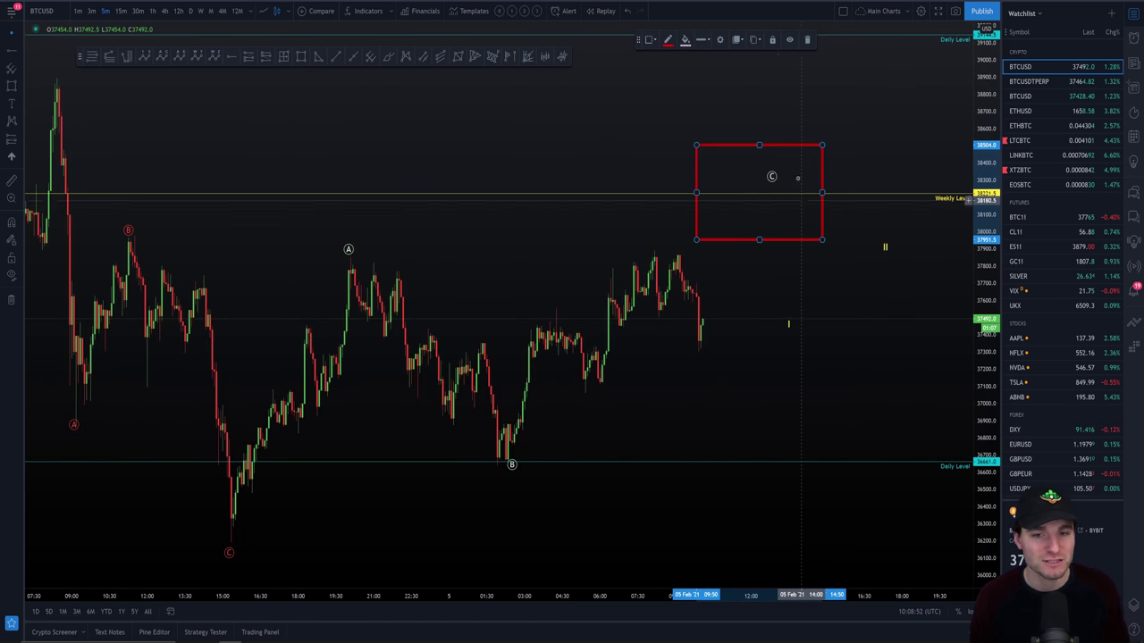
{"action": "key", "text": "Delete"}
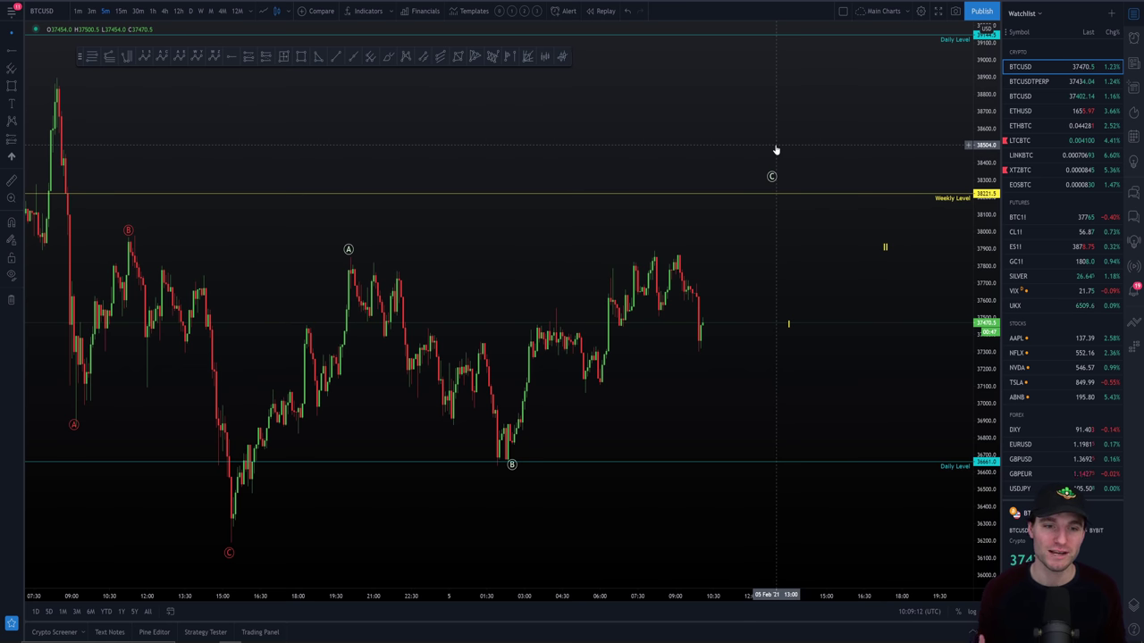
Brush a freehand path from the latest candle down through the projected yellow waves toward wave IV, and delete it
{"action": "left_click", "coordinate": [788, 317]}
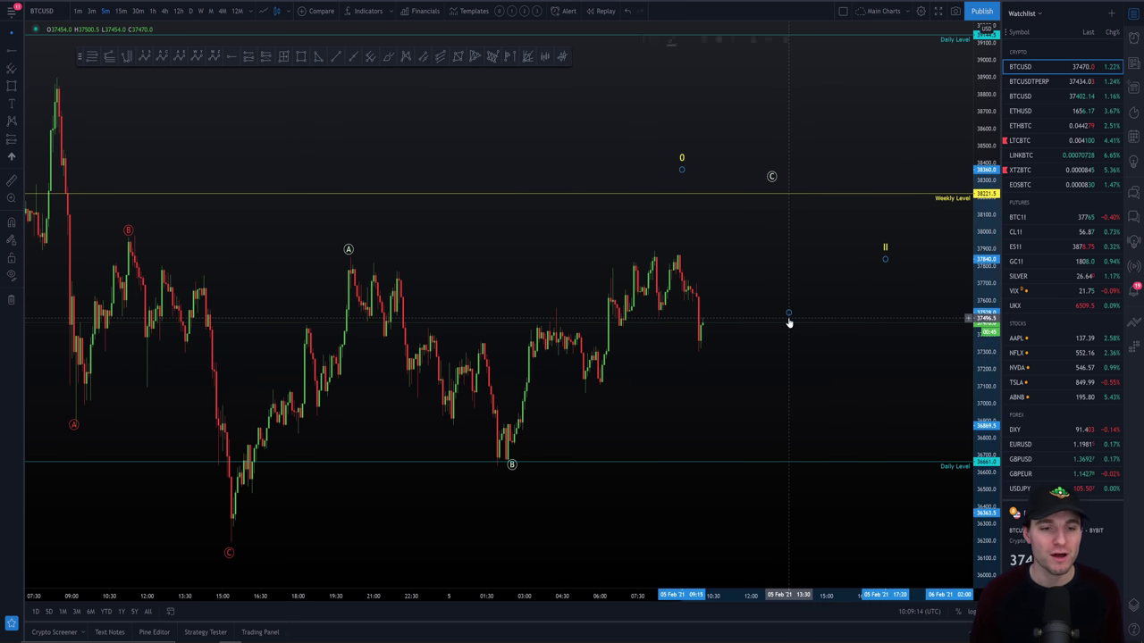
{"action": "scroll", "coordinate": [852, 369], "scroll_direction": "down", "scroll_amount": 4}
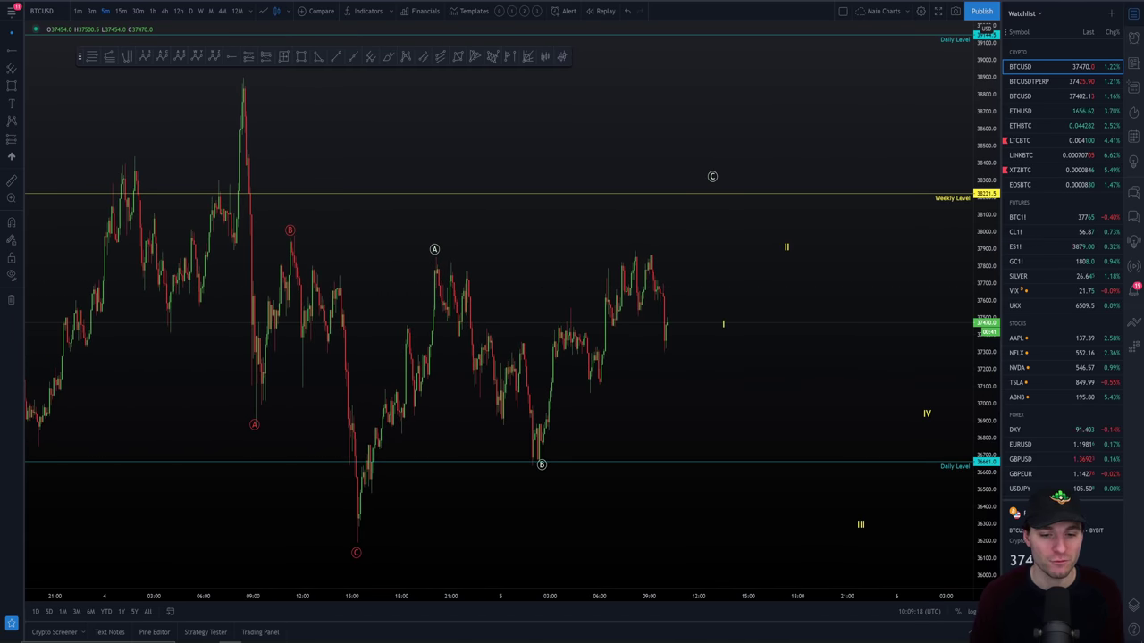
{"action": "left_click", "coordinate": [388, 55]}
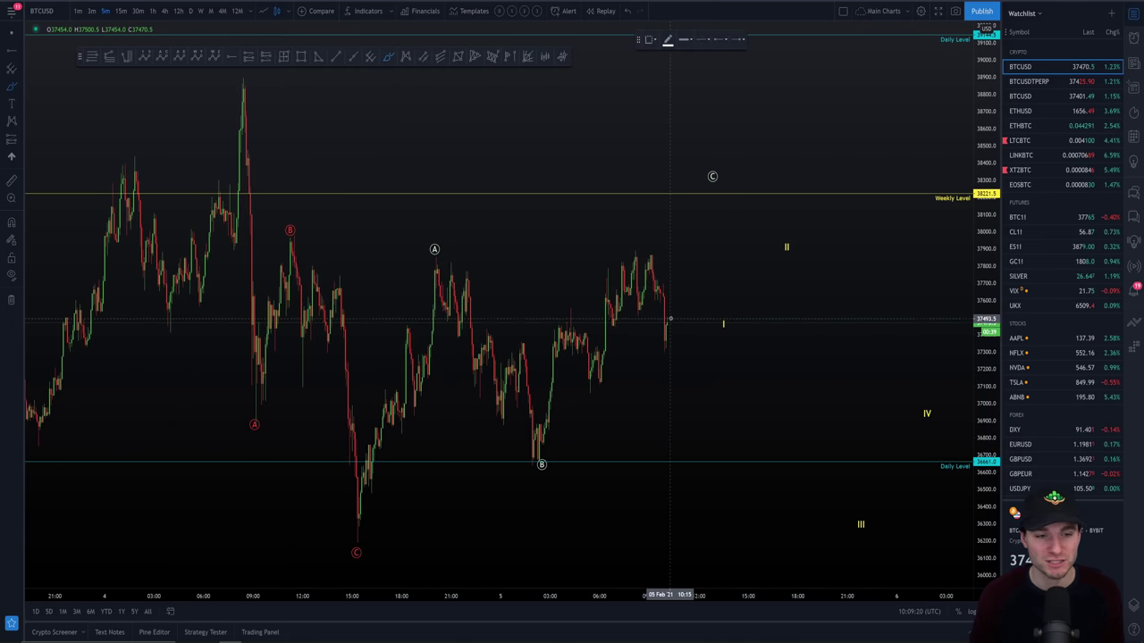
{"action": "mouse_move", "coordinate": [670, 317]}
{"action": "left_mouse_down"}
{"action": "mouse_move", "coordinate": [735, 210]}
{"action": "mouse_move", "coordinate": [781, 338]}
{"action": "mouse_move", "coordinate": [868, 335]}
{"action": "mouse_move", "coordinate": [898, 436]}
{"action": "left_mouse_up"}
{"action": "key", "text": "Delete"}
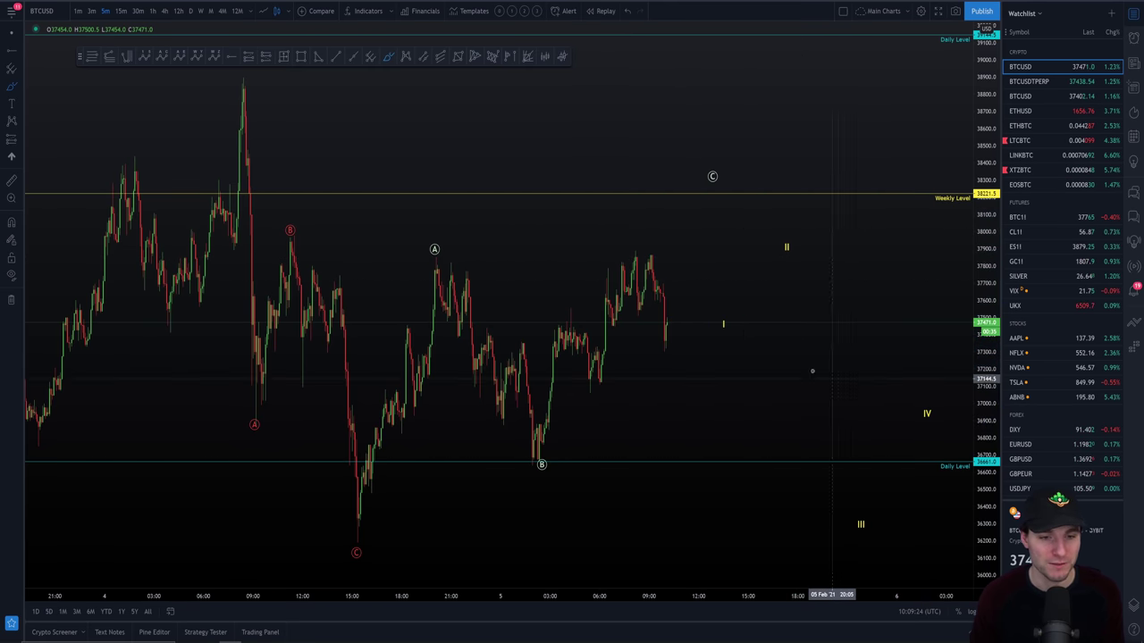
Delete the projected yellow Elliott impulse wave count that runs ahead of the current price
{"action": "left_click", "coordinate": [786, 249]}
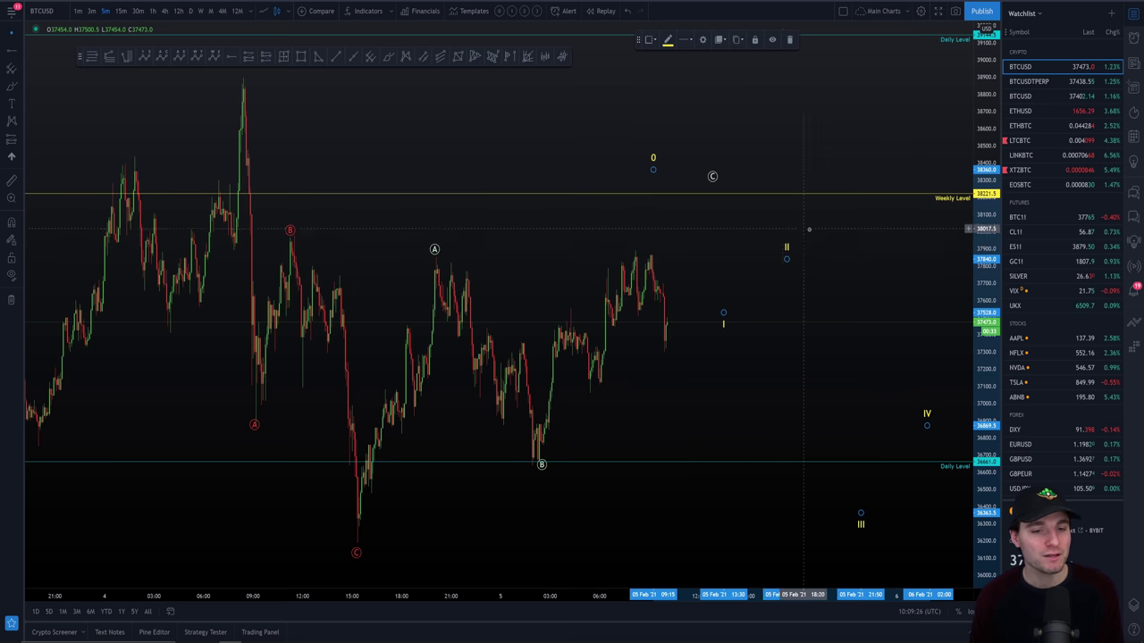
{"action": "key", "text": "Delete"}
{"action": "scroll", "coordinate": [798, 306], "scroll_direction": "up", "scroll_amount": 2}
{"action": "scroll", "coordinate": [778, 295], "scroll_direction": "down", "scroll_amount": 3}
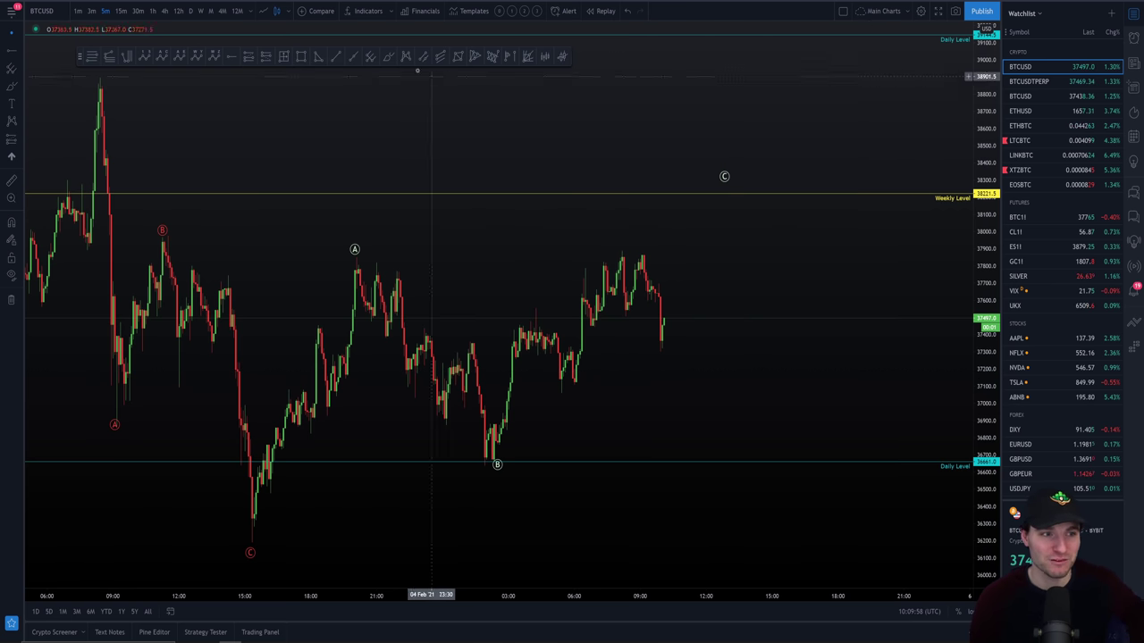
Brush a white rising path from the latest candle past wave C to above the upper Daily Level, and delete it
{"action": "left_click", "coordinate": [388, 56]}
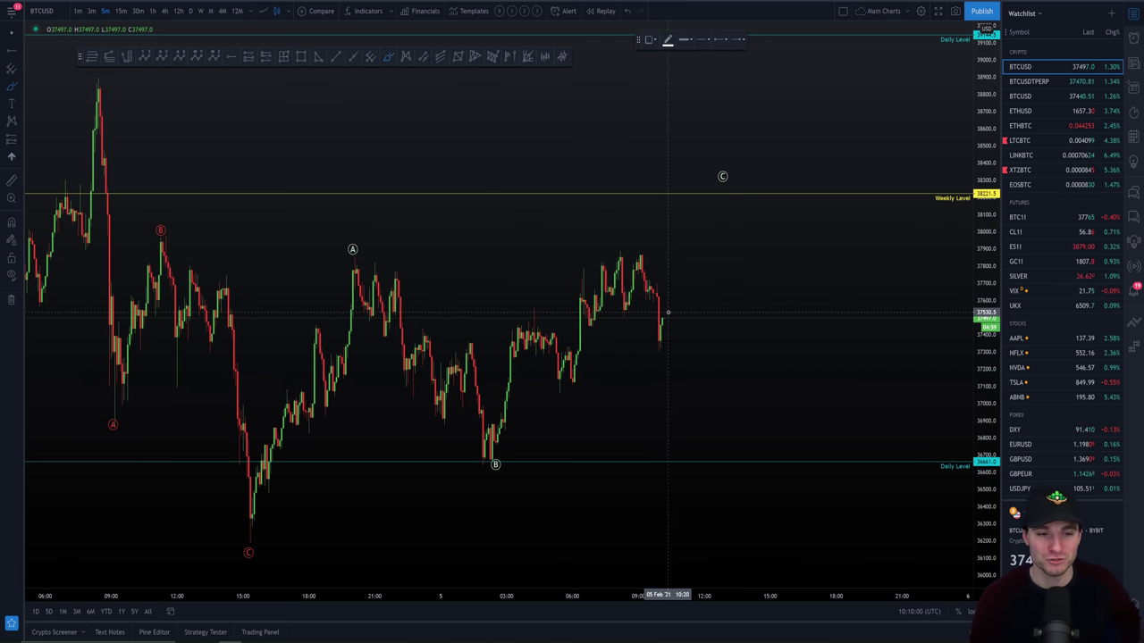
{"action": "mouse_move", "coordinate": [668, 312]}
{"action": "left_mouse_down"}
{"action": "mouse_move", "coordinate": [741, 103]}
{"action": "mouse_move", "coordinate": [856, 22]}
{"action": "left_mouse_up"}
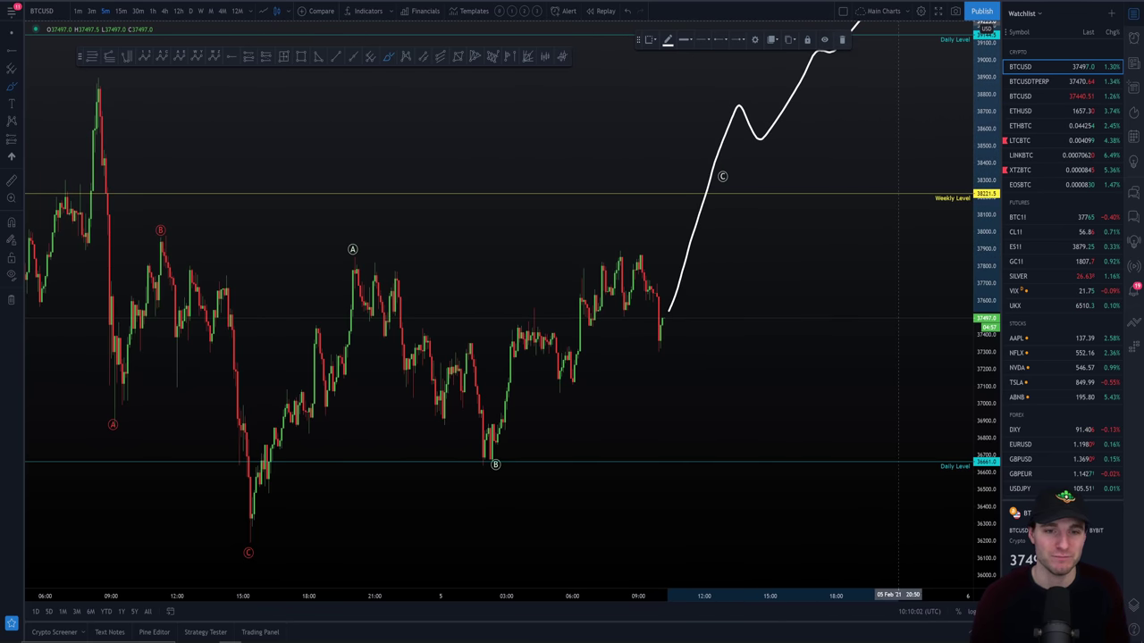
{"action": "key", "text": "Delete"}
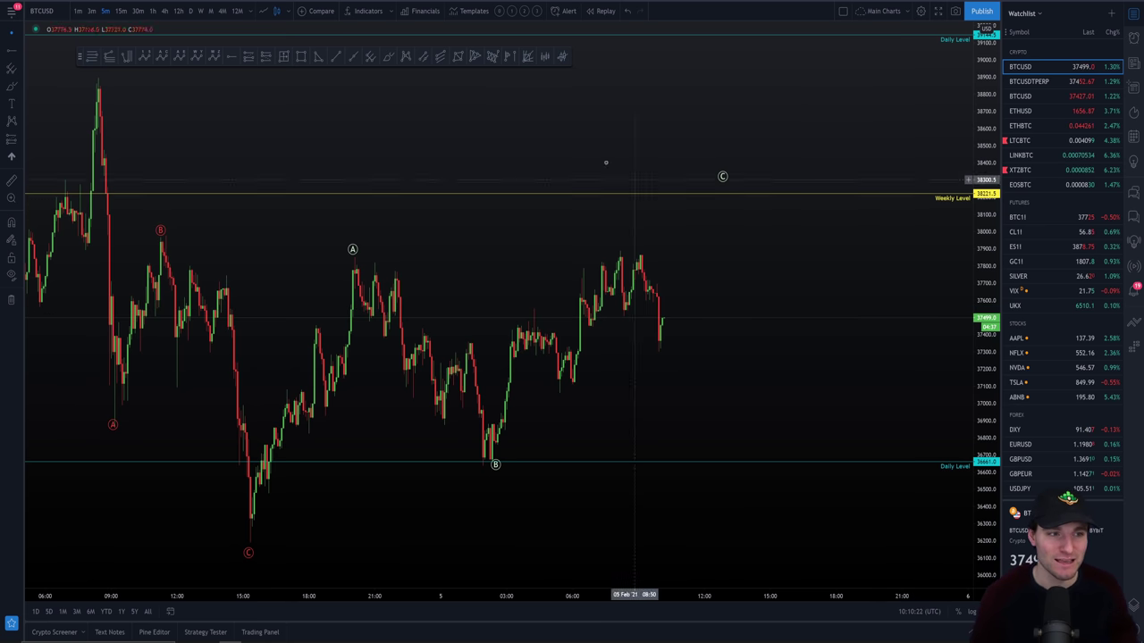
Circle the projected white wave C around the Weekly Level with the brush, and delete the circle
{"action": "left_click", "coordinate": [388, 57]}
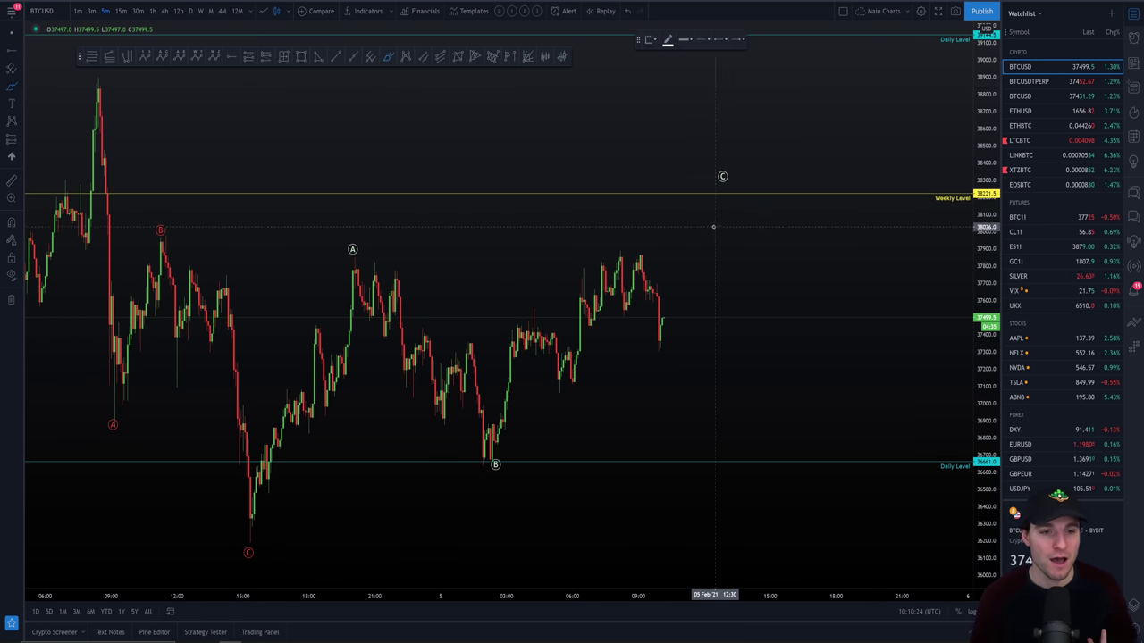
{"action": "mouse_move", "coordinate": [691, 220]}
{"action": "left_mouse_down"}
{"action": "mouse_move", "coordinate": [738, 232]}
{"action": "mouse_move", "coordinate": [677, 173]}
{"action": "mouse_move", "coordinate": [725, 234]}
{"action": "left_mouse_up"}
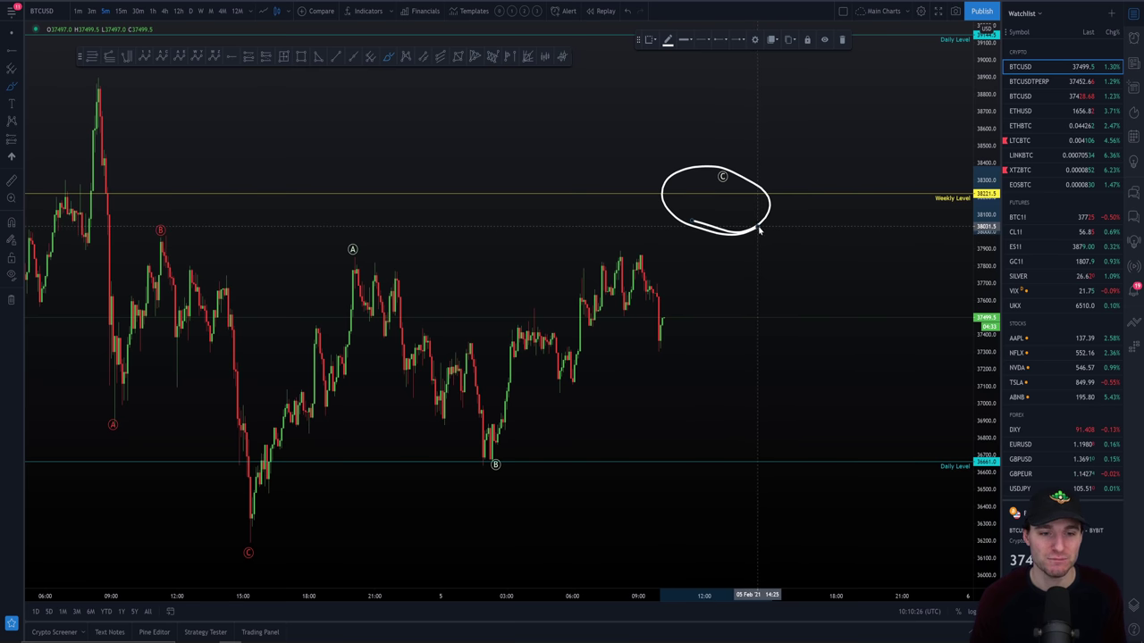
{"action": "key", "text": "Delete"}
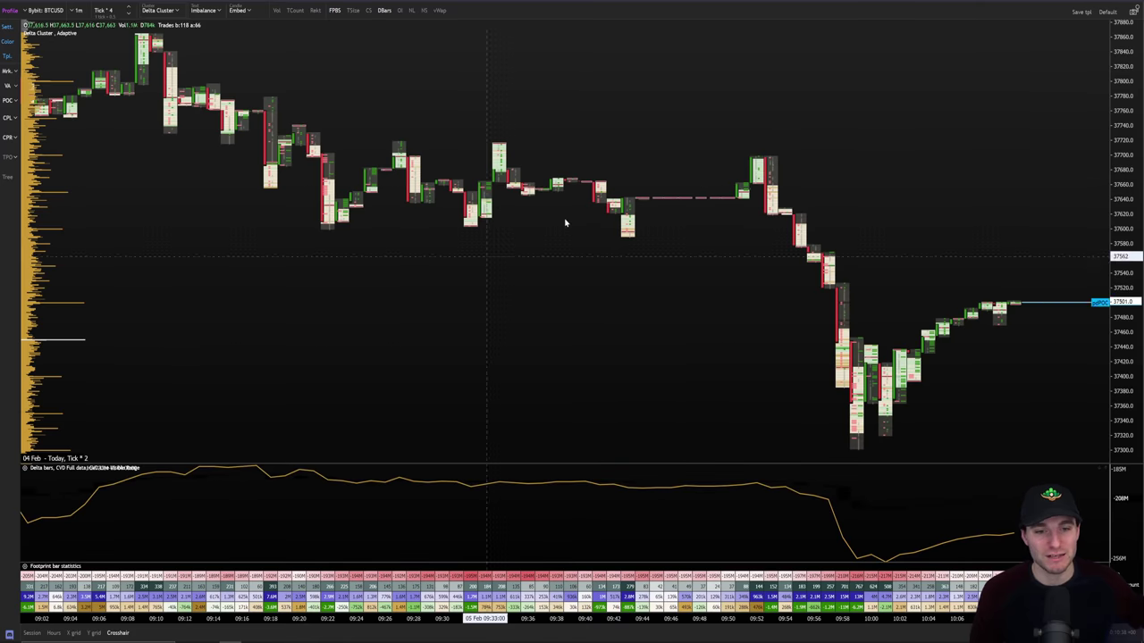
Examine the BTCUSD delta cluster footprint chart and the five-minute wave count between the Daily and Weekly Levels
{"action": "scroll", "coordinate": [703, 243], "scroll_direction": "down", "scroll_amount": 5}
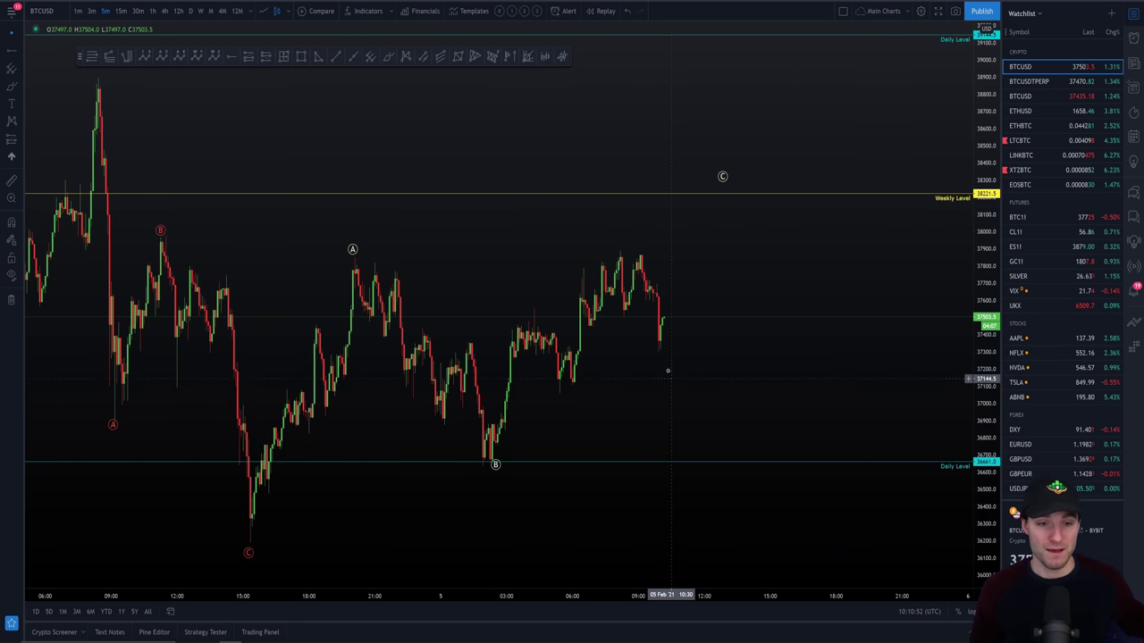
{"action": "scroll", "coordinate": [702, 375], "scroll_direction": "down", "scroll_amount": 1}
{"action": "scroll", "coordinate": [759, 380], "scroll_direction": "up", "scroll_amount": 1}
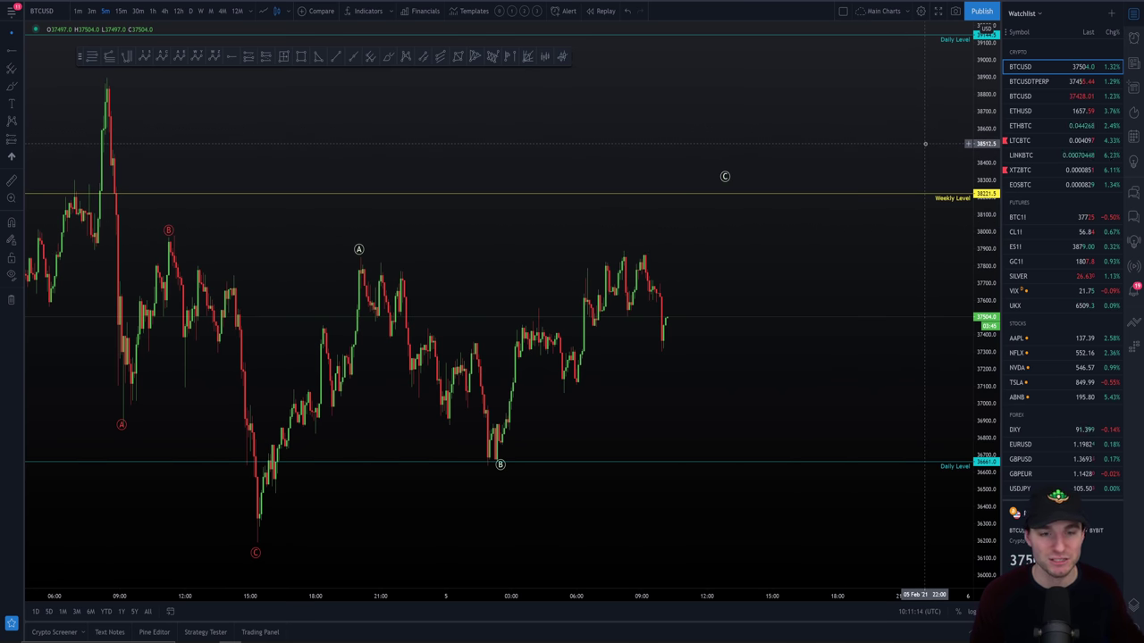
{"action": "scroll", "coordinate": [925, 143], "scroll_direction": "down", "scroll_amount": 2}
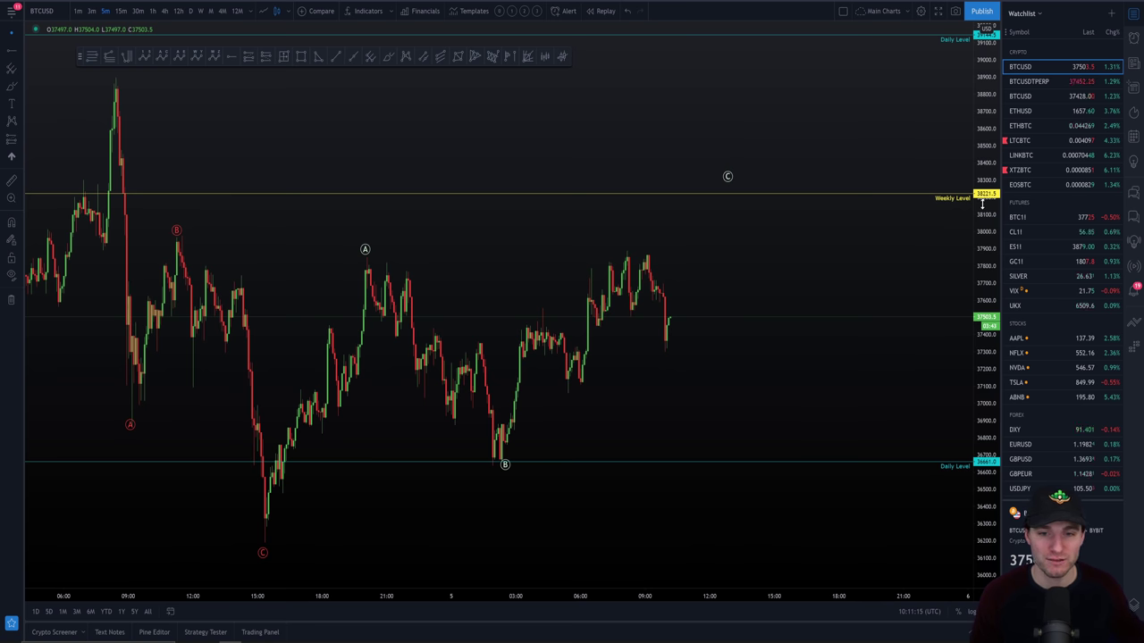
{"action": "left_click_drag", "start_coordinate": [981, 204], "coordinate": [885, 278]}
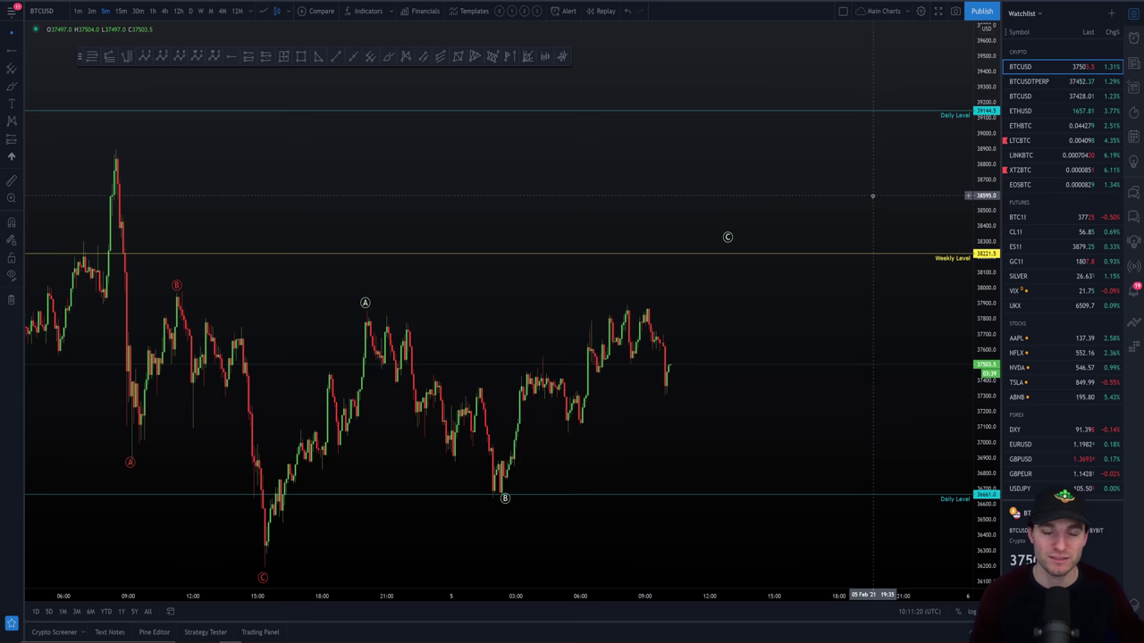
{"action": "left_click_drag", "start_coordinate": [873, 194], "coordinate": [870, 161]}
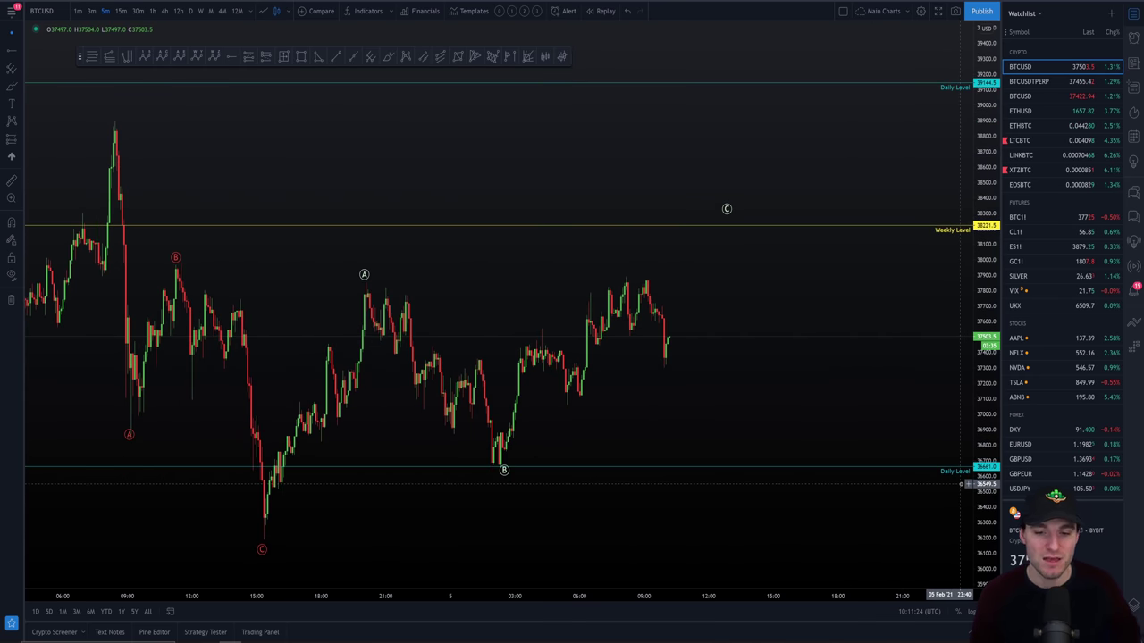
{"action": "left_click_drag", "start_coordinate": [781, 381], "coordinate": [842, 363]}
{"action": "scroll", "coordinate": [843, 362], "scroll_direction": "up", "scroll_amount": 1}
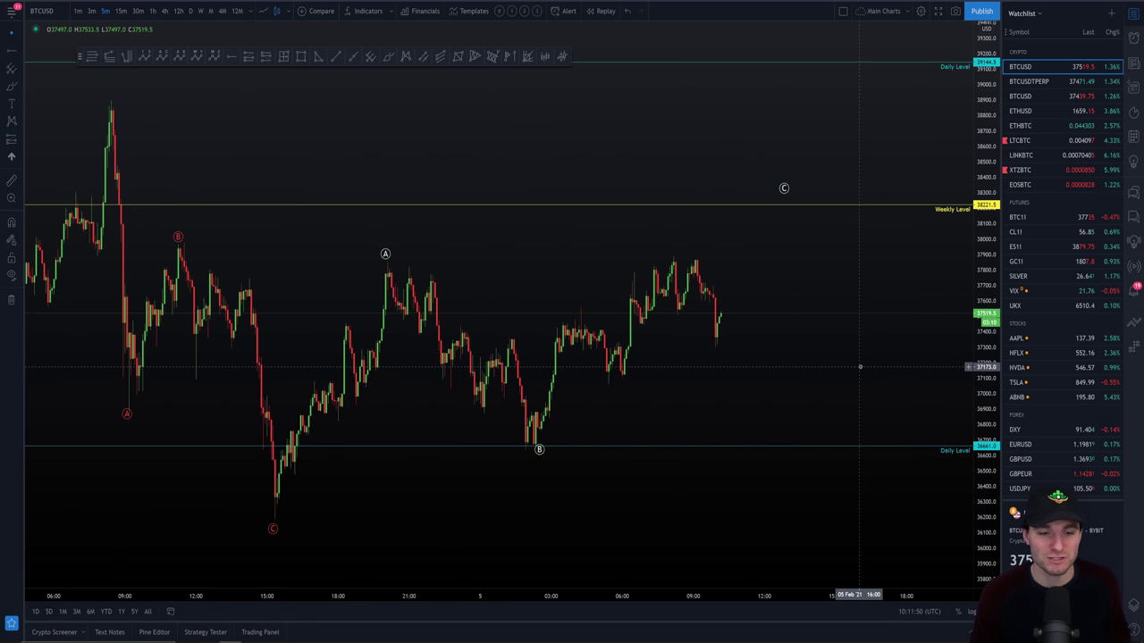
{"action": "scroll", "coordinate": [859, 366], "scroll_direction": "up", "scroll_amount": 2}
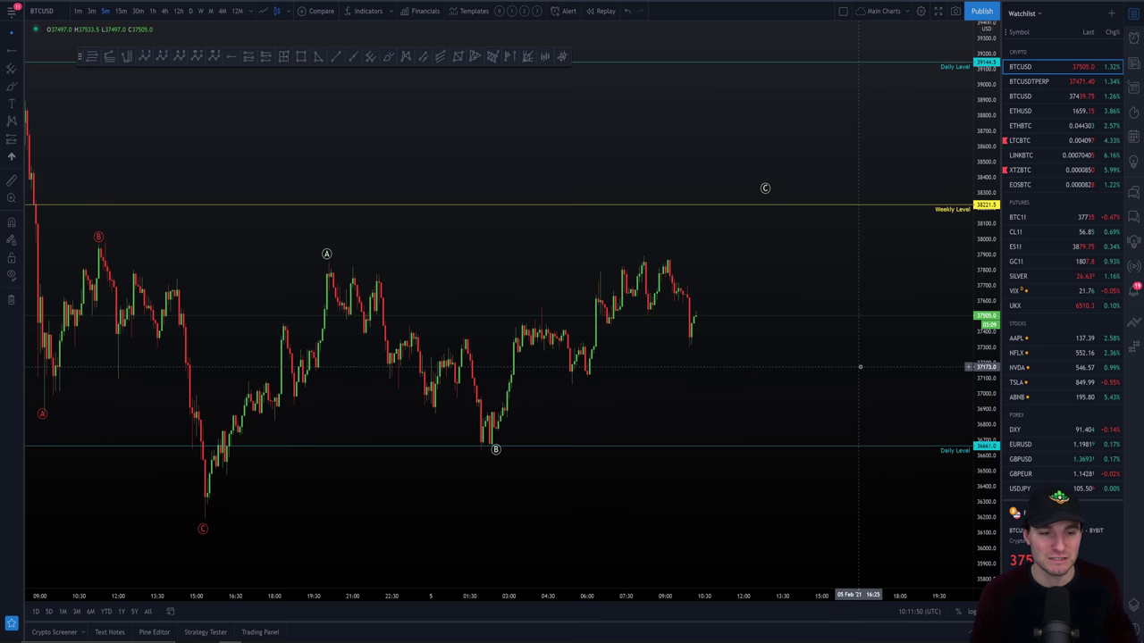
{"action": "scroll", "coordinate": [860, 367], "scroll_direction": "down", "scroll_amount": 2}
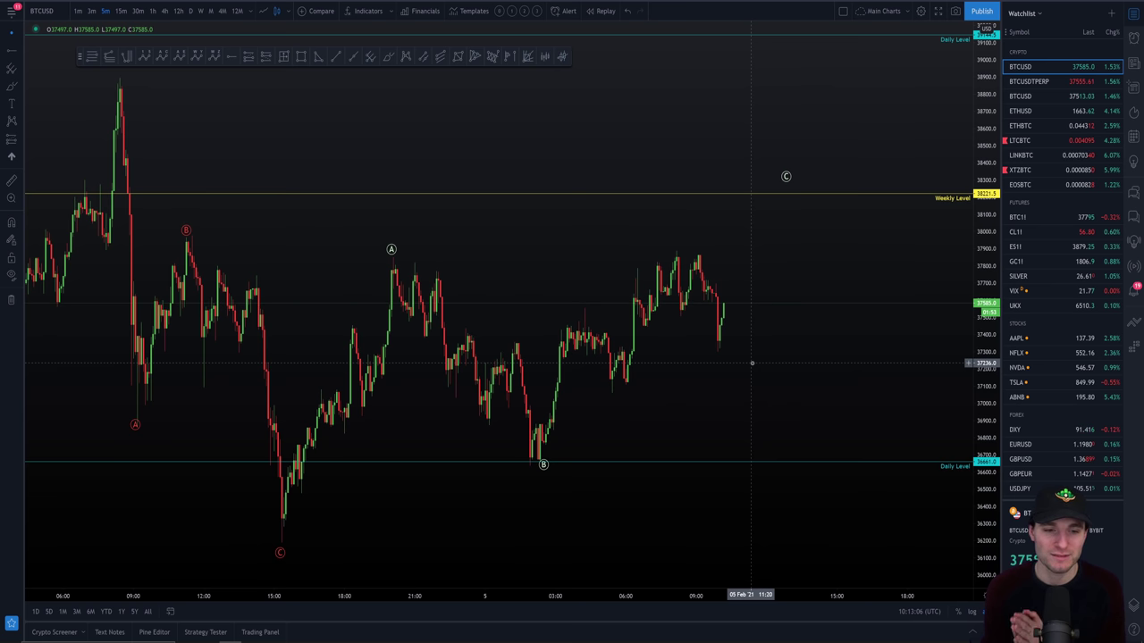
{"action": "scroll", "coordinate": [751, 364], "scroll_direction": "up", "scroll_amount": 1}
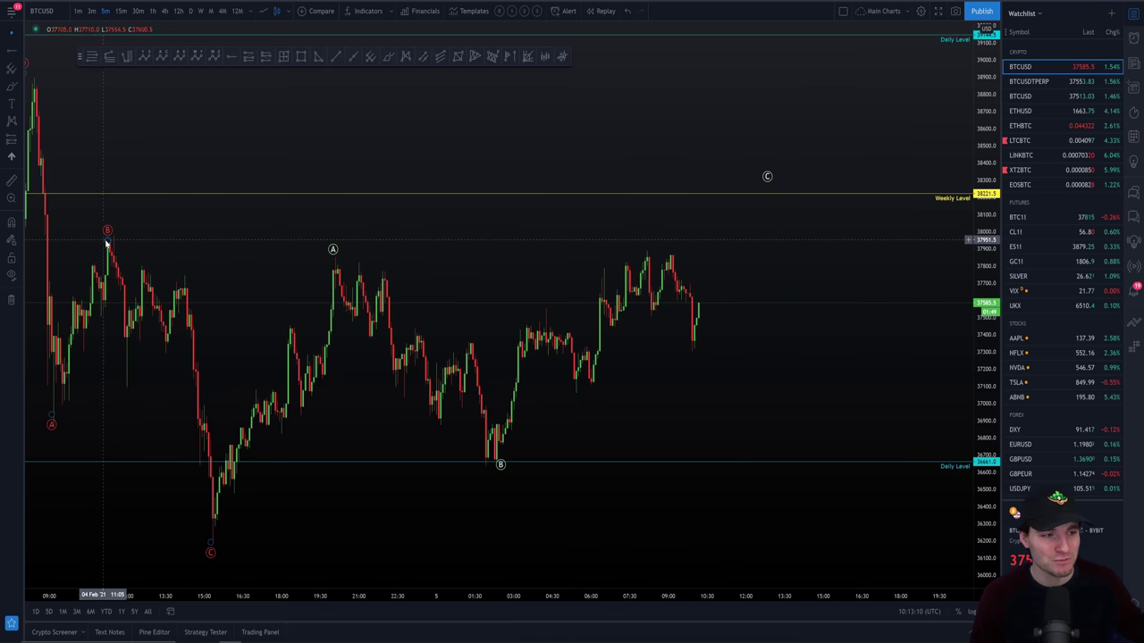
Switch to the earlier YouTube livestream to review its marked BTCUSD chart, and return to the TradingView chart
{"action": "key", "text": "alt+Tab"}
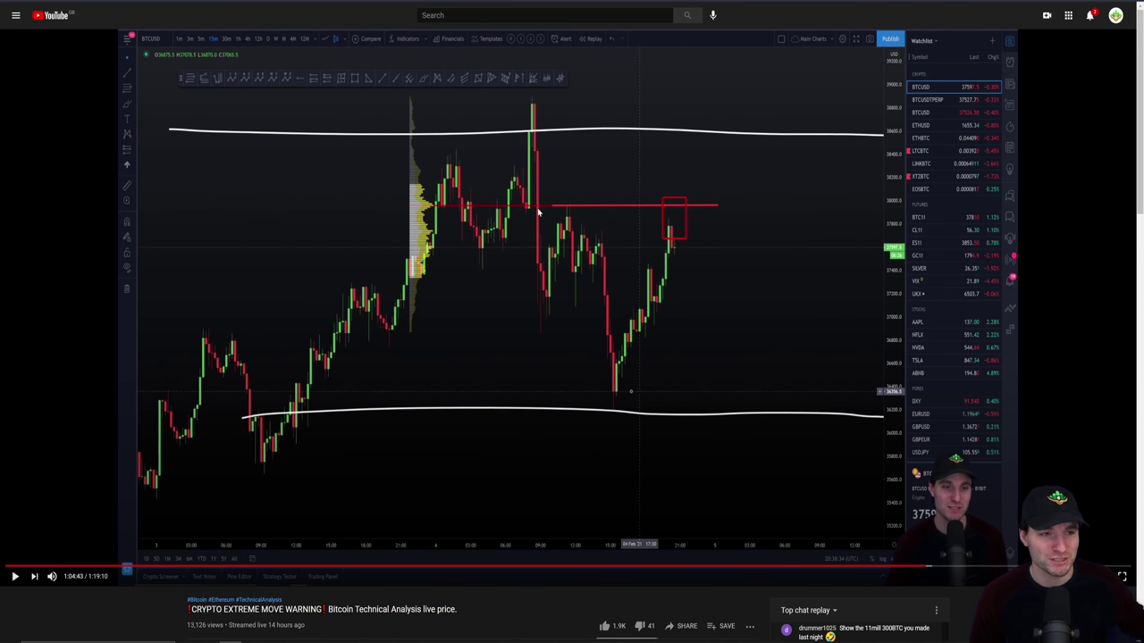
{"action": "key", "text": "alt+Tab"}
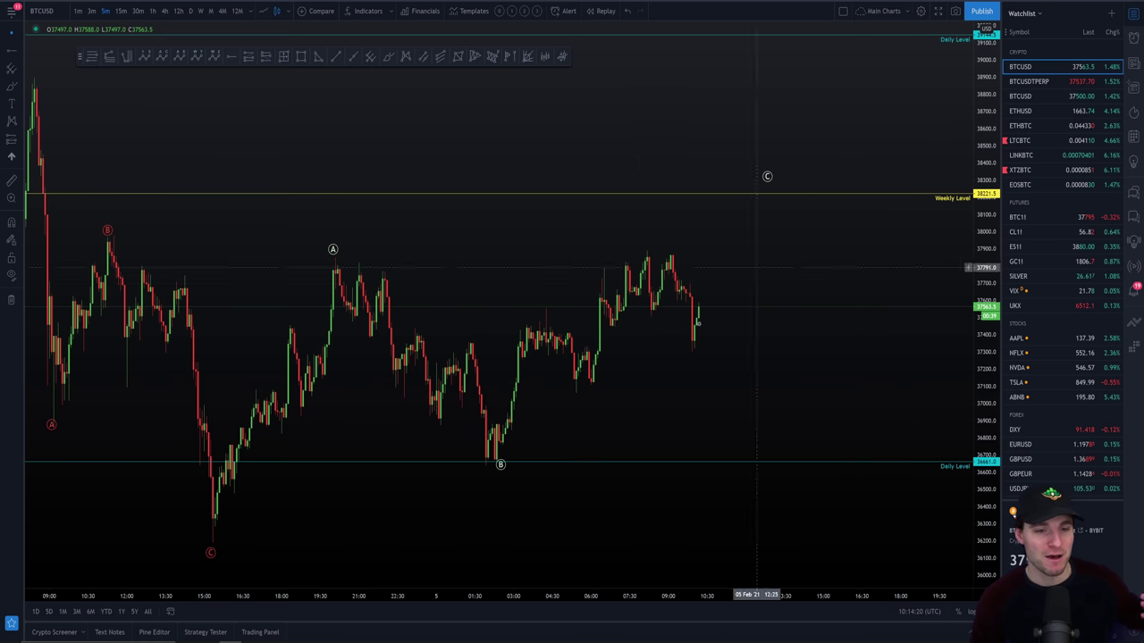
{"action": "scroll", "coordinate": [685, 331], "scroll_direction": "right", "scroll_amount": 2}
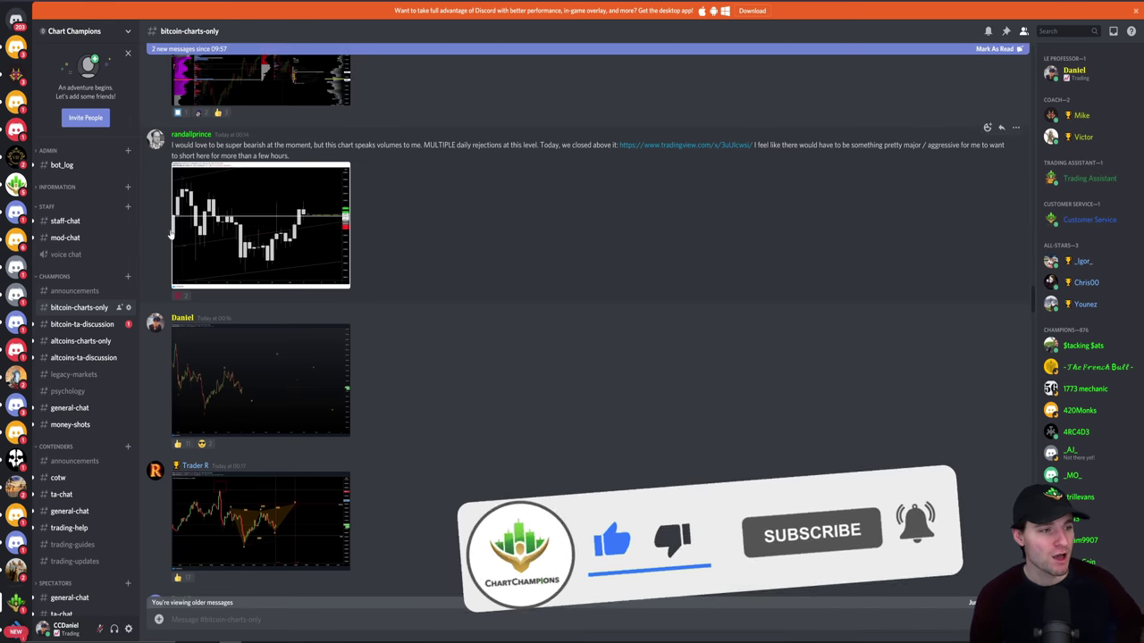
In Discord, go to the Spectators announcements channel and open the Bybit link for the 2 BTC giveaway competition
{"action": "scroll", "coordinate": [71, 500], "scroll_direction": "down", "scroll_amount": 1}
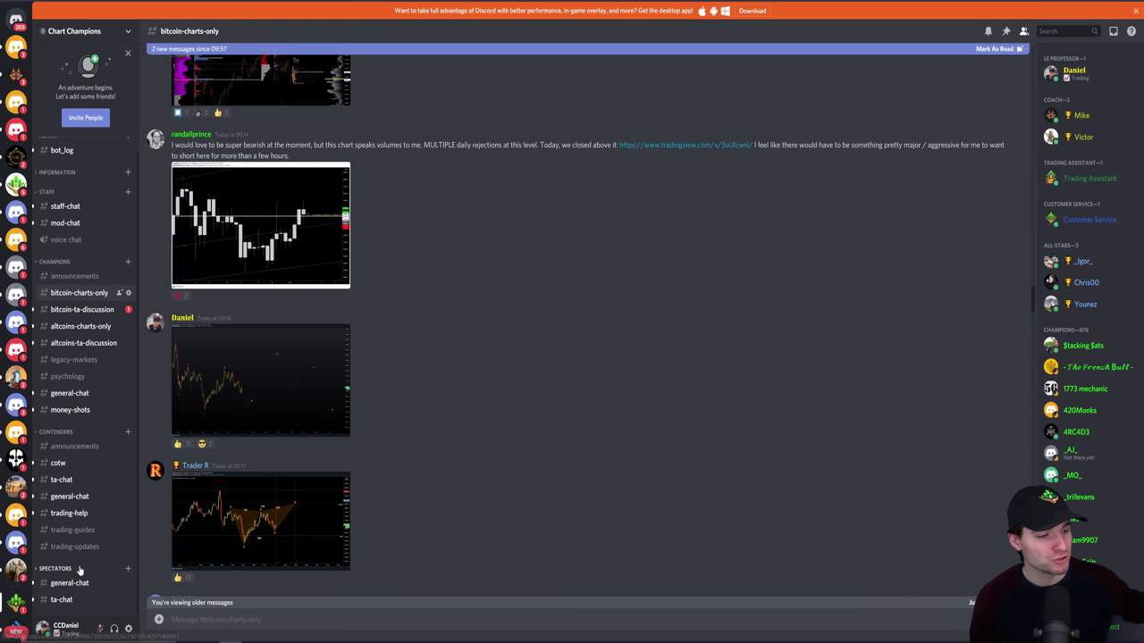
{"action": "scroll", "coordinate": [80, 570], "scroll_direction": "down", "scroll_amount": 3}
{"action": "left_click", "coordinate": [84, 550]}
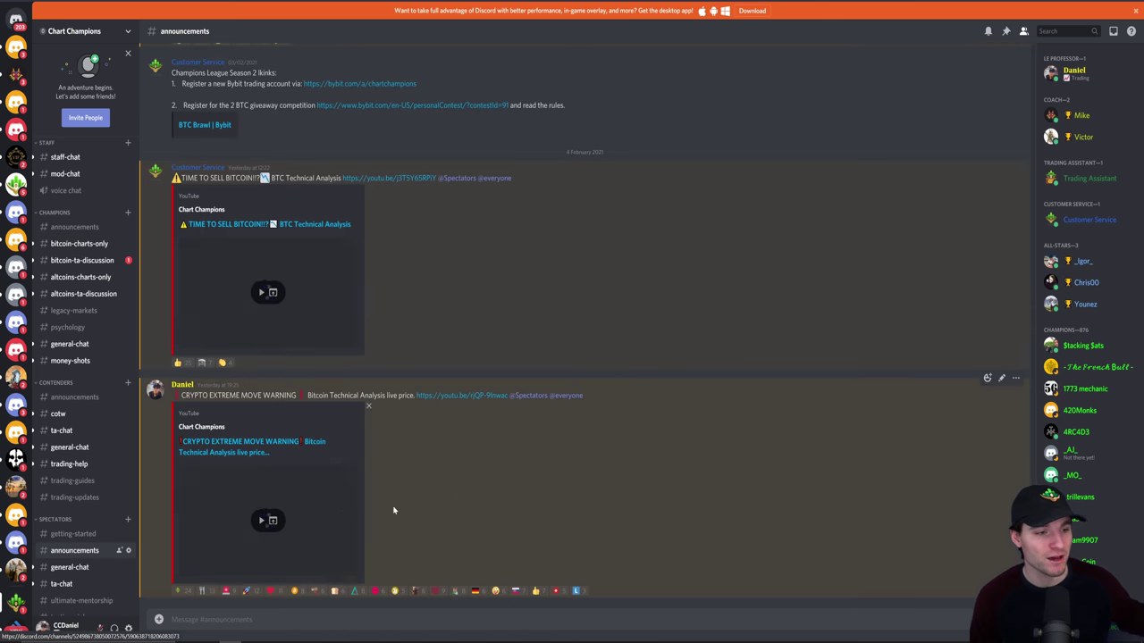
{"action": "scroll", "coordinate": [447, 500], "scroll_direction": "up", "scroll_amount": 3}
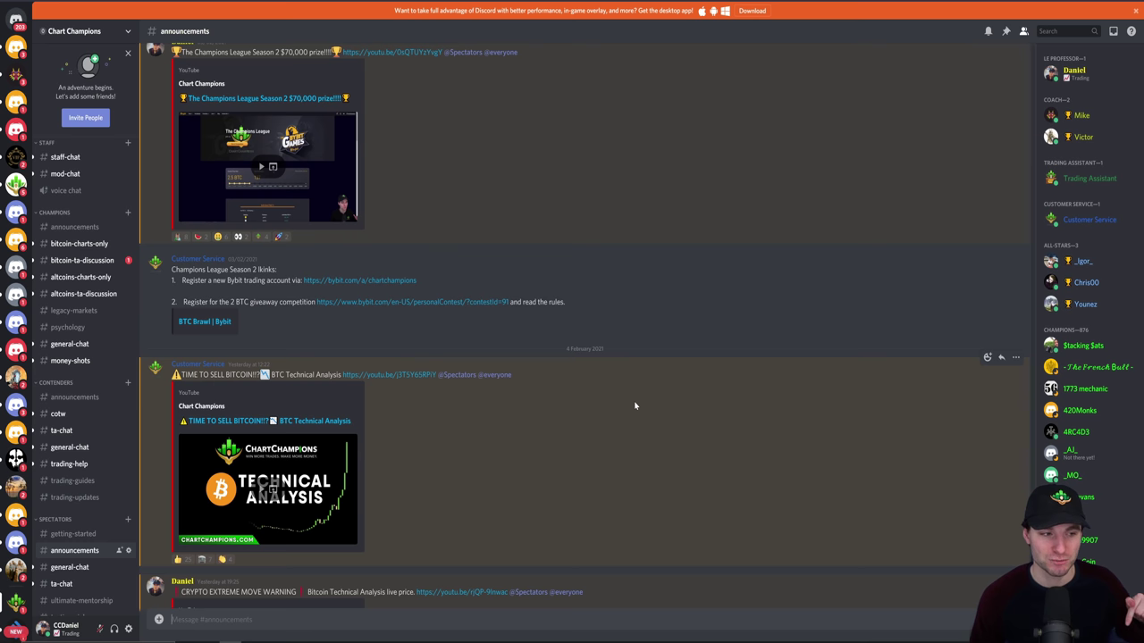
{"action": "left_click", "coordinate": [372, 306]}
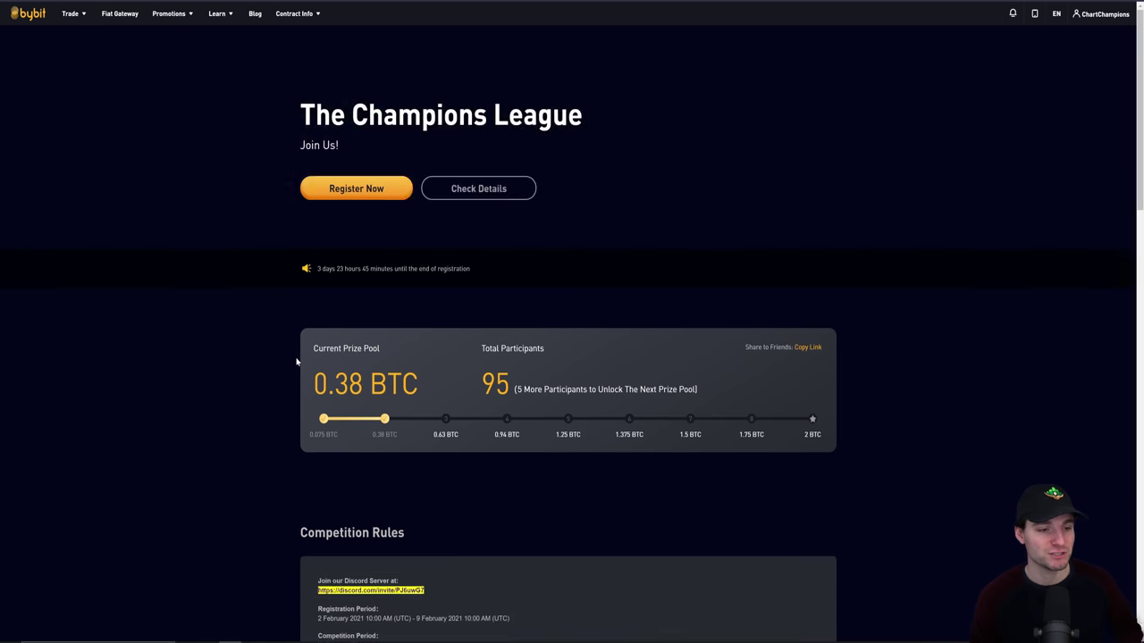
Review the Champions League page's prize pool tiers, competition rules and individual award table
{"action": "scroll", "coordinate": [389, 400], "scroll_direction": "down", "scroll_amount": 1}
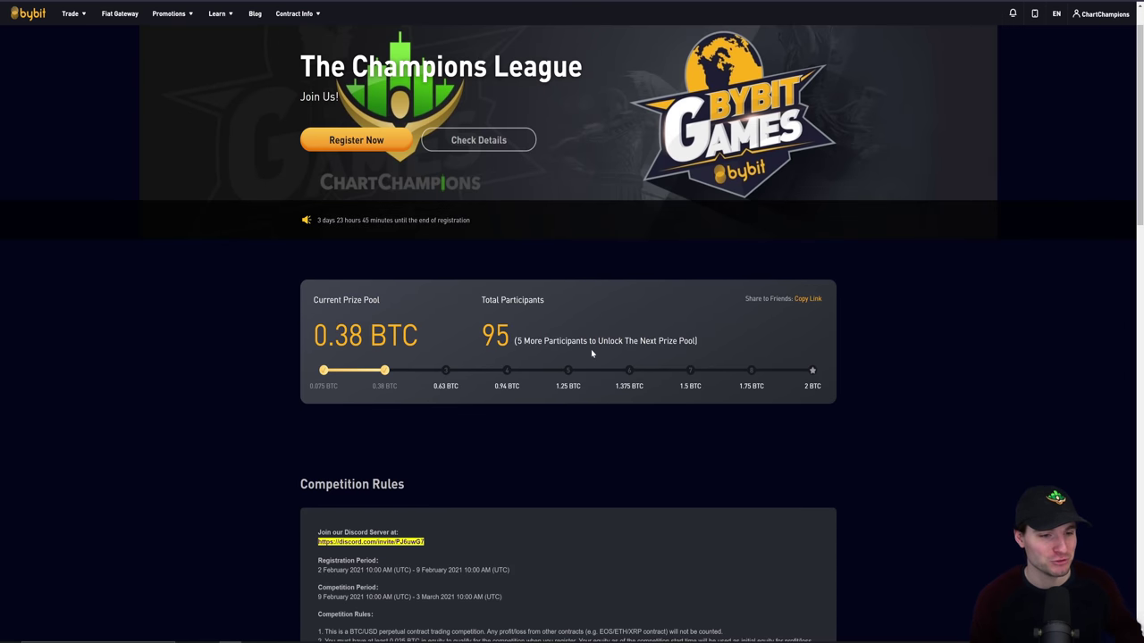
{"action": "scroll", "coordinate": [572, 357], "scroll_direction": "down", "scroll_amount": 1}
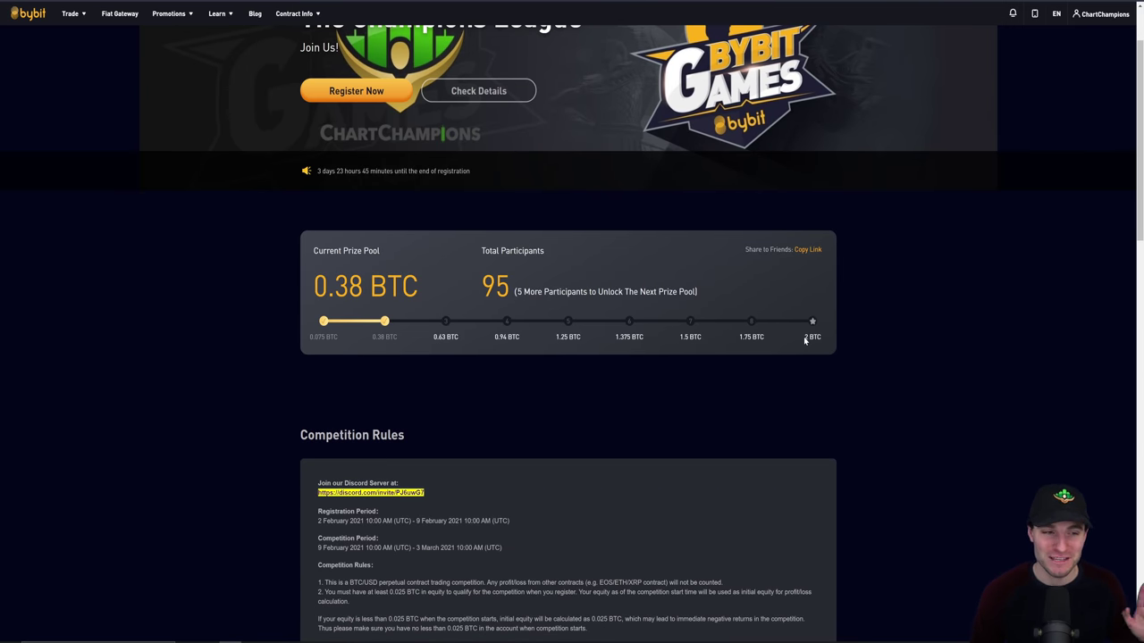
{"action": "scroll", "coordinate": [804, 340], "scroll_direction": "down", "scroll_amount": 10}
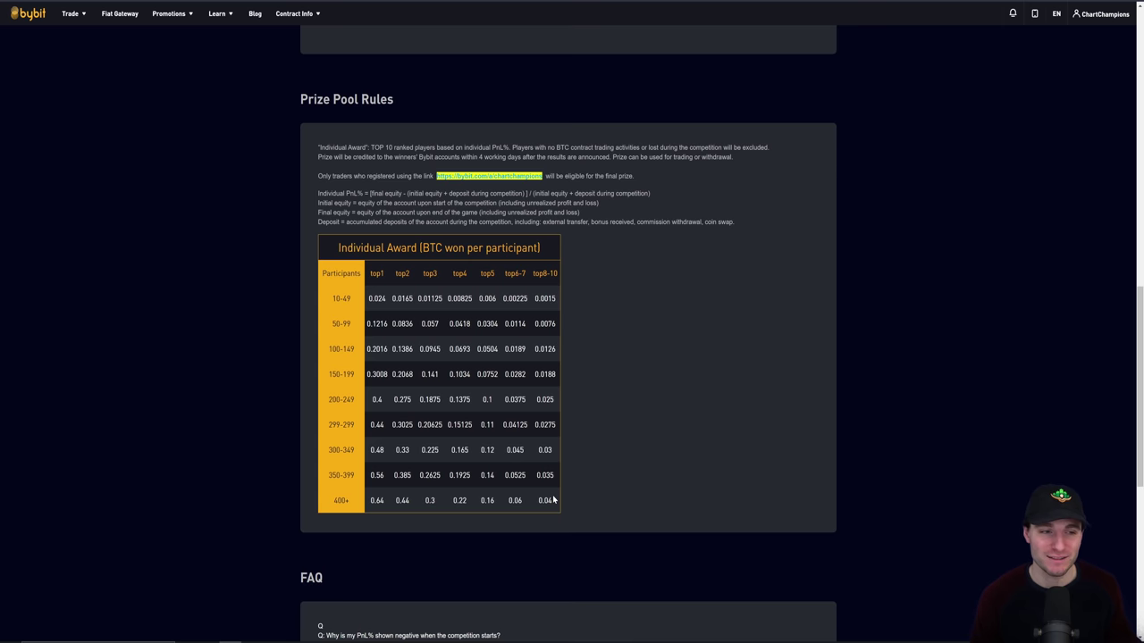
{"action": "scroll", "coordinate": [554, 500], "scroll_direction": "up", "scroll_amount": 1}
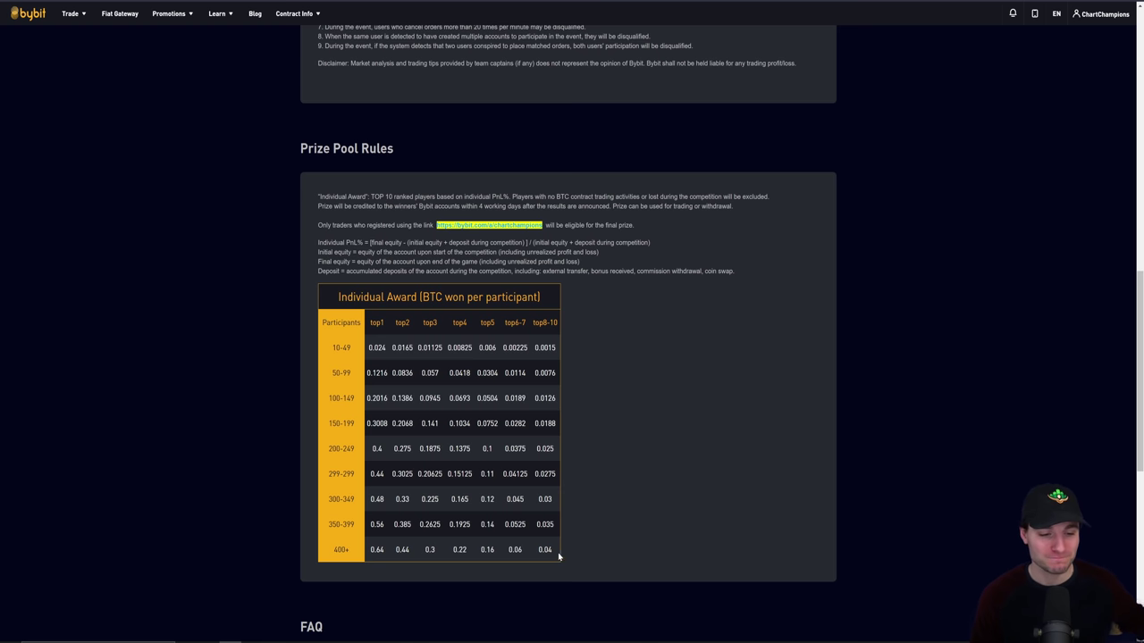
{"action": "scroll", "coordinate": [367, 433], "scroll_direction": "up", "scroll_amount": 15}
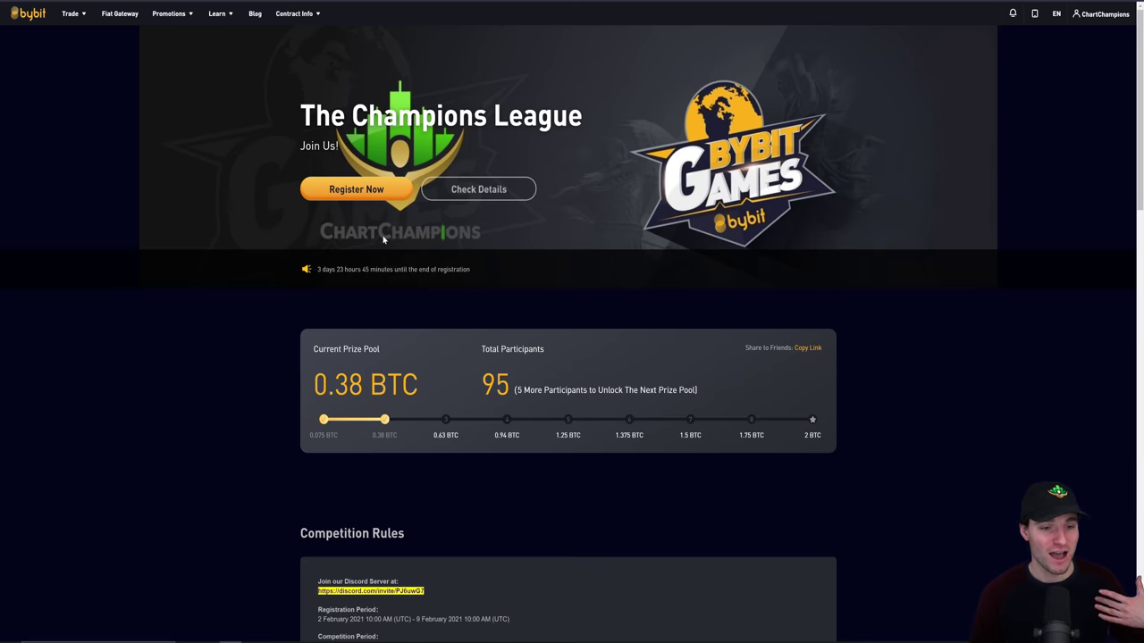
{"action": "scroll", "coordinate": [484, 306], "scroll_direction": "down", "scroll_amount": 3}
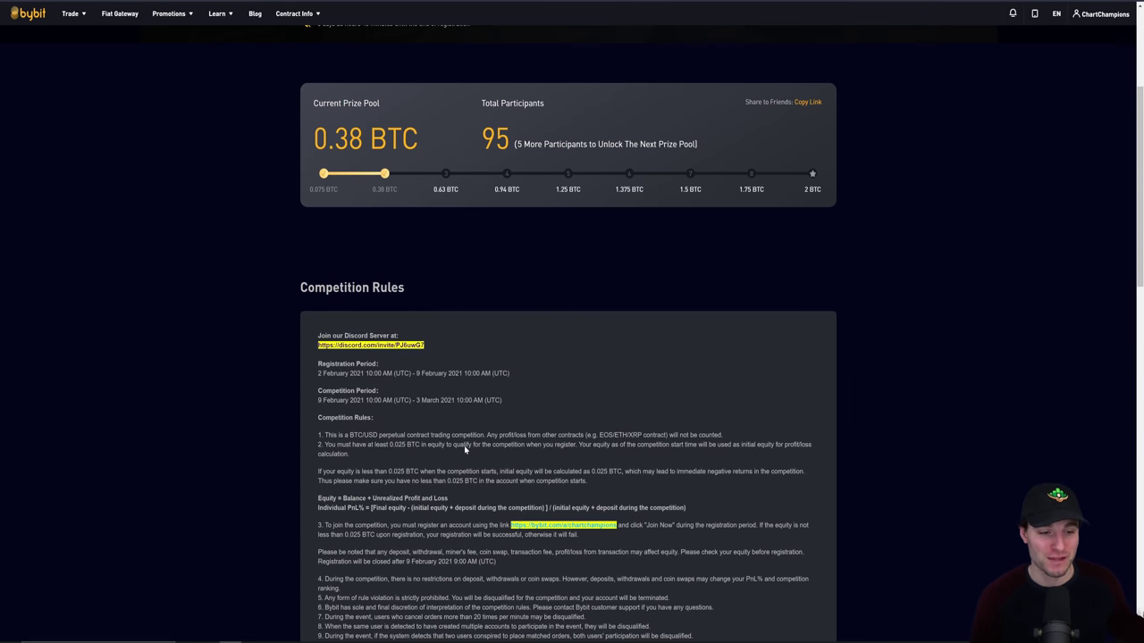
{"action": "scroll", "coordinate": [572, 330], "scroll_direction": "up", "scroll_amount": 3}
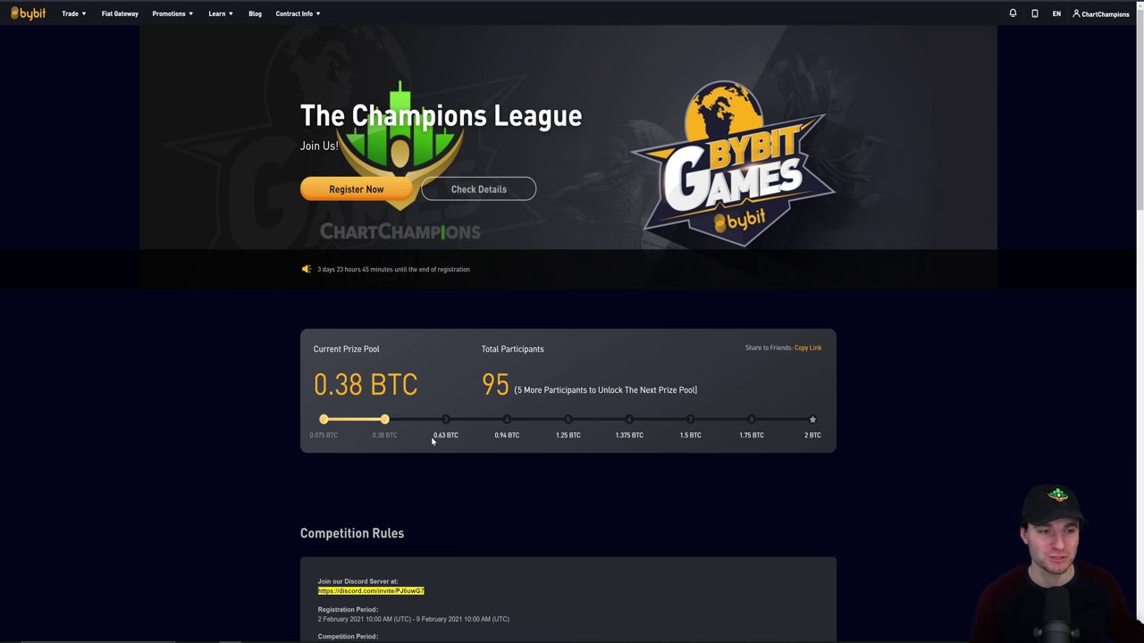
Recheck the Champions League competition rules and Prize Pool Rules, and return to the prize pool overview
{"action": "scroll", "coordinate": [432, 440], "scroll_direction": "down", "scroll_amount": 1}
{"action": "scroll", "coordinate": [344, 442], "scroll_direction": "up", "scroll_amount": 1}
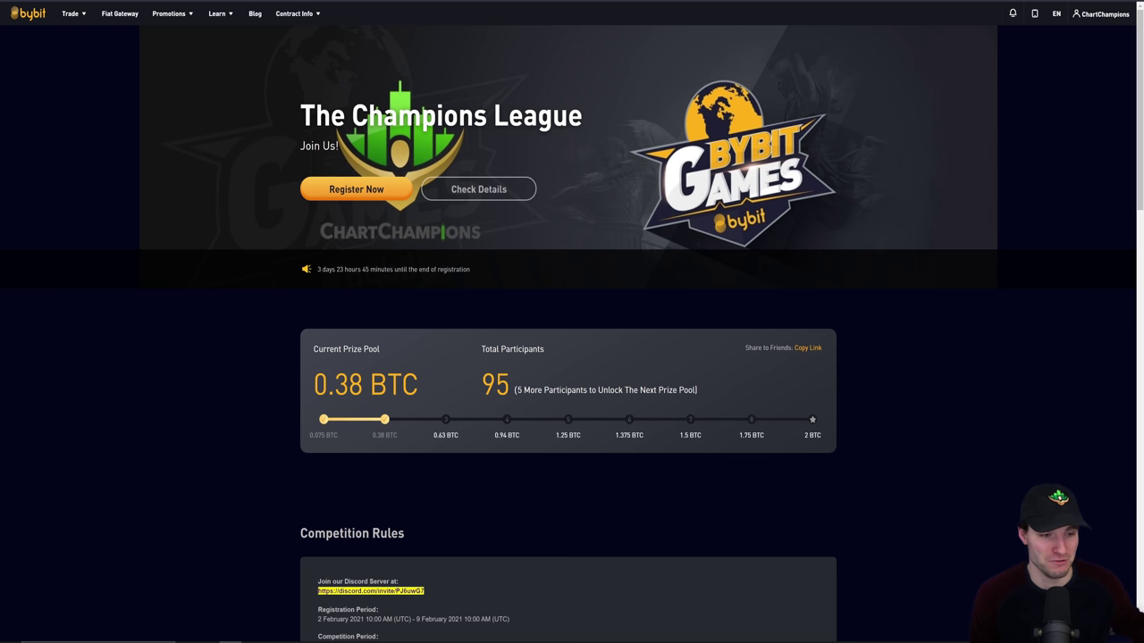
{"action": "scroll", "coordinate": [432, 385], "scroll_direction": "down", "scroll_amount": 1}
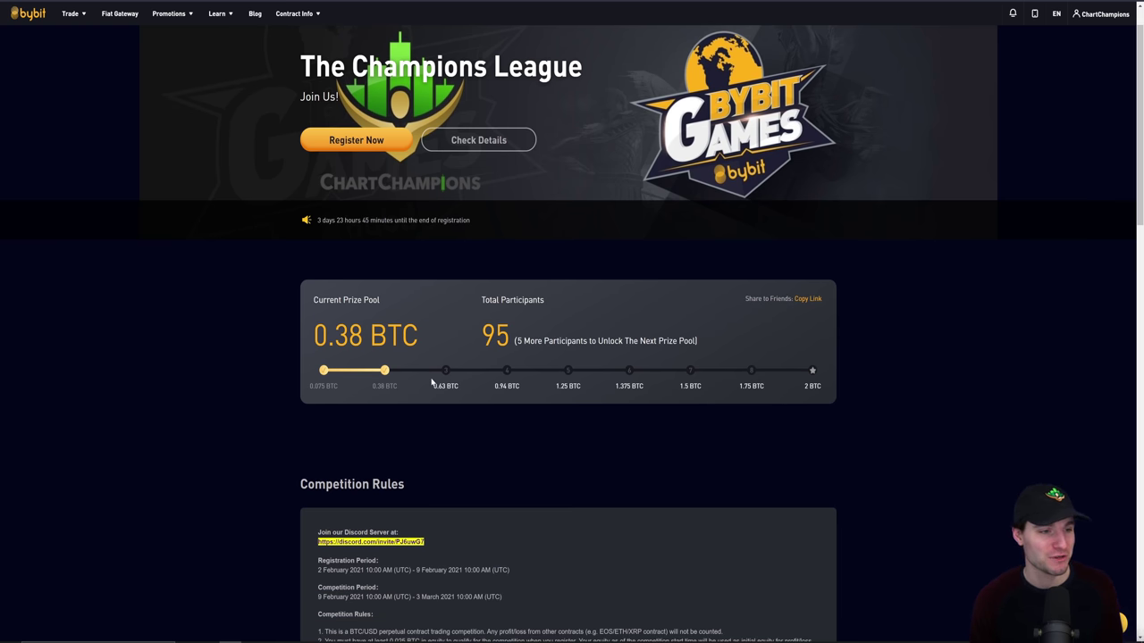
{"action": "scroll", "coordinate": [432, 382], "scroll_direction": "down", "scroll_amount": 12}
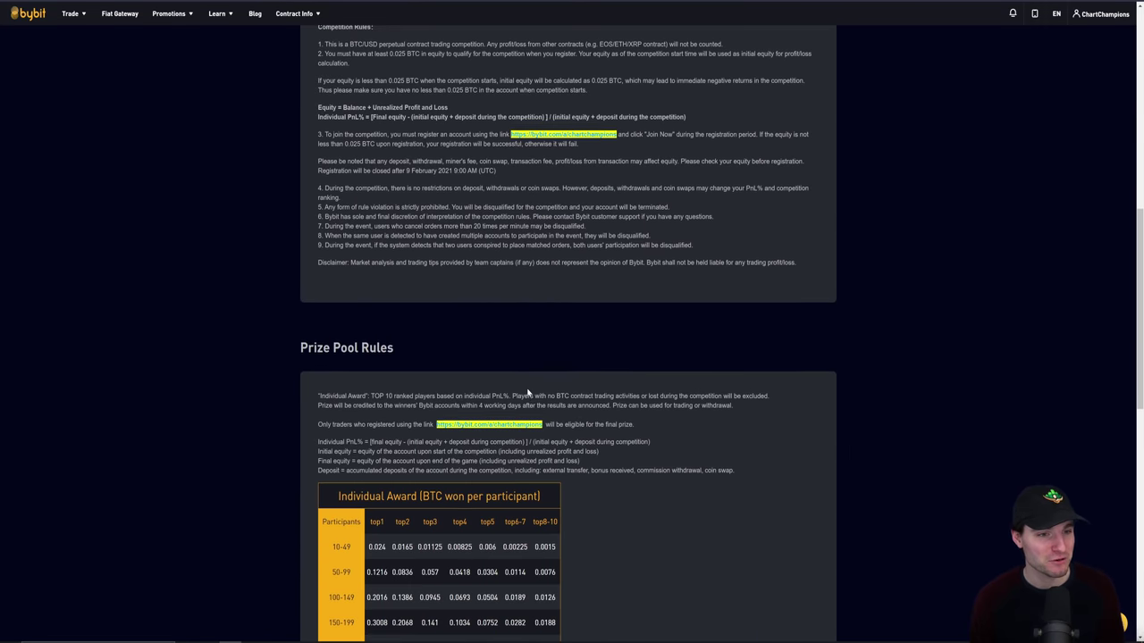
{"action": "scroll", "coordinate": [527, 393], "scroll_direction": "up", "scroll_amount": 12}
{"action": "scroll", "coordinate": [527, 393], "scroll_direction": "up", "scroll_amount": 1}
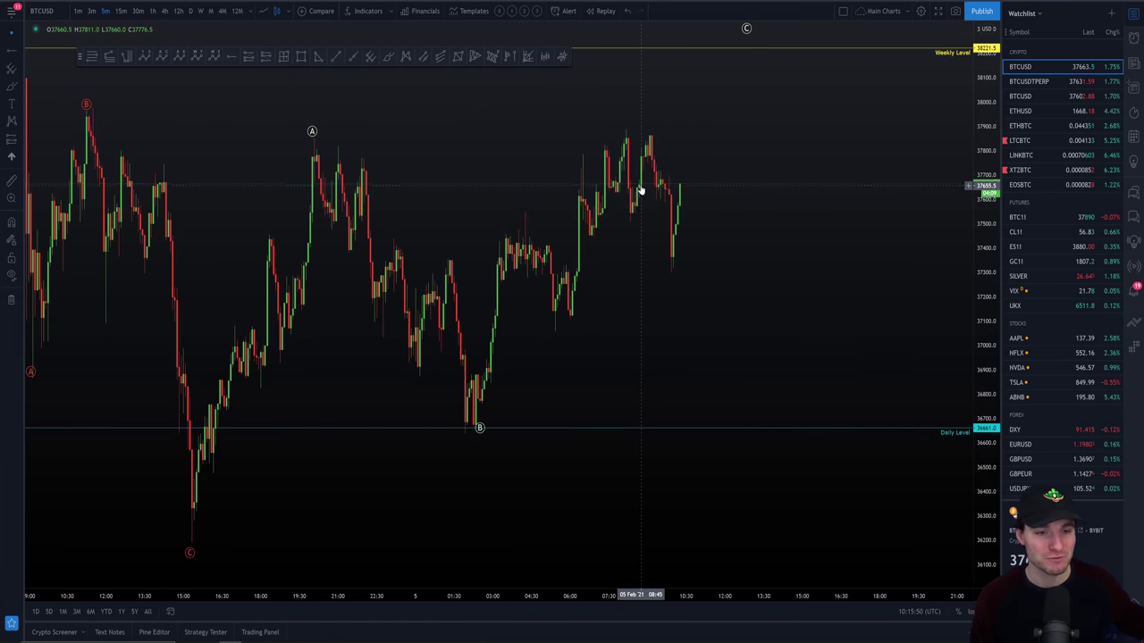
Inspect the recent BTCUSD price action on the 1-minute timeframe in TradingView, and return the chart to 5 minutes
{"action": "left_click", "coordinate": [78, 11]}
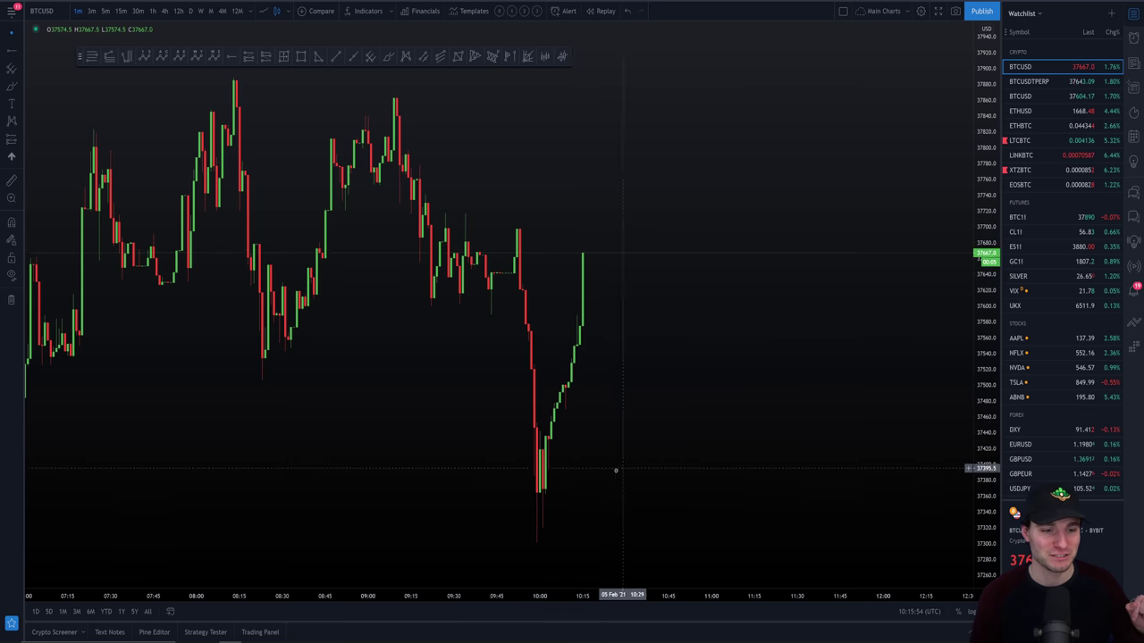
{"action": "scroll", "coordinate": [511, 480], "scroll_direction": "down", "scroll_amount": 1}
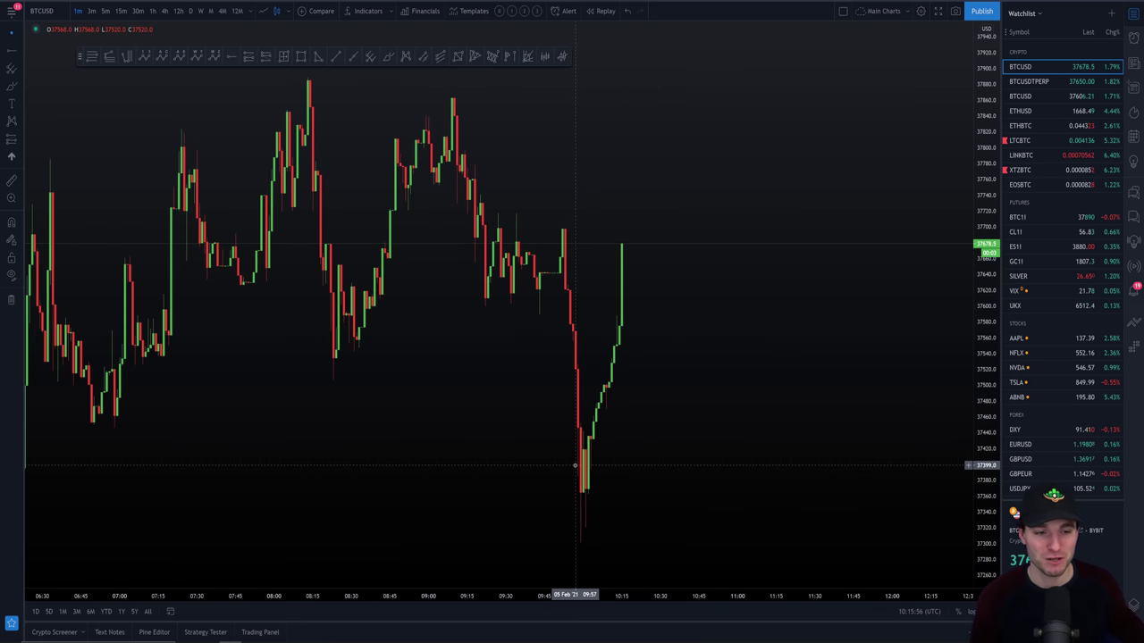
{"action": "scroll", "coordinate": [600, 500], "scroll_direction": "down", "scroll_amount": 1}
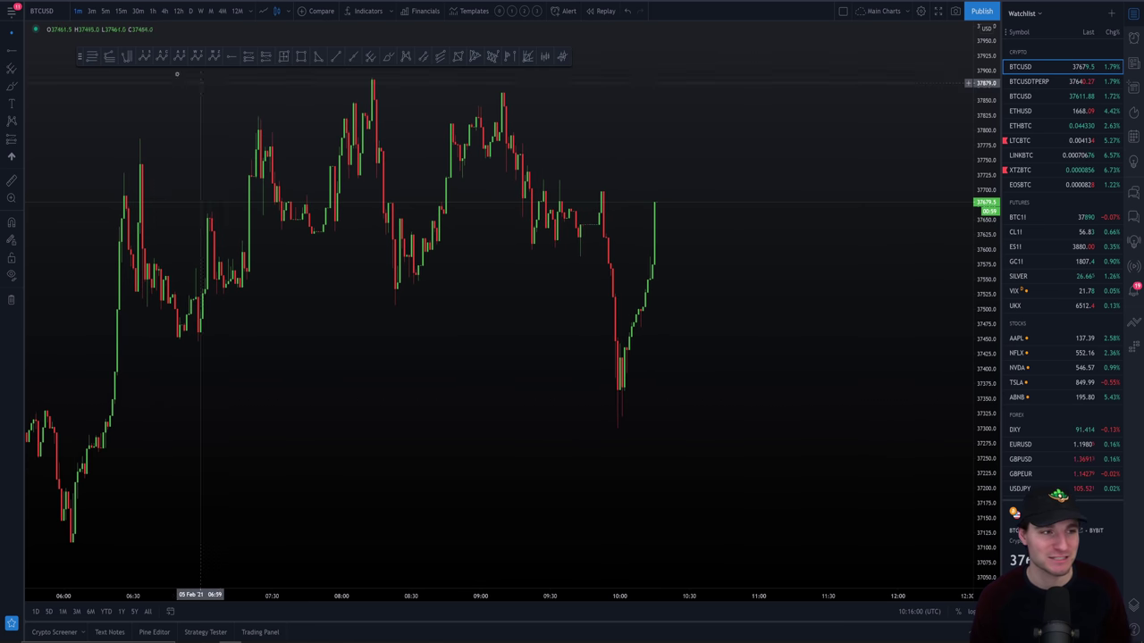
{"action": "left_click", "coordinate": [105, 10]}
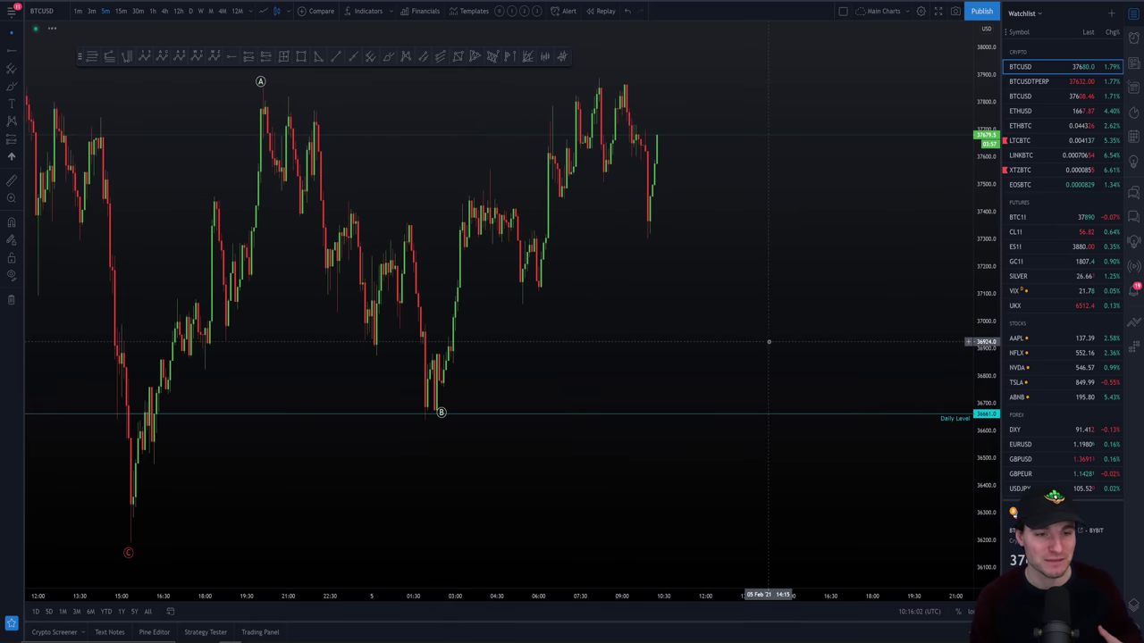
{"action": "scroll", "coordinate": [806, 334], "scroll_direction": "down", "scroll_amount": 2}
{"action": "scroll", "coordinate": [835, 340], "scroll_direction": "right", "scroll_amount": 2}
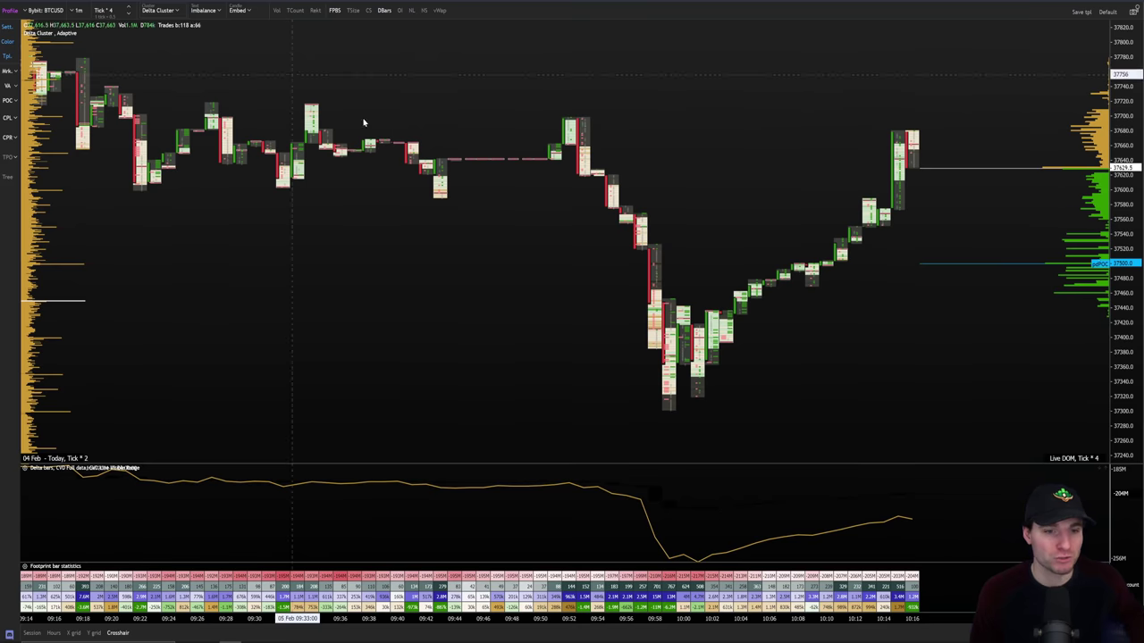
Switch to the one-minute BTCUSD delta cluster footprint chart and examine its latest candles and cumulative delta
{"action": "scroll", "coordinate": [679, 337], "scroll_direction": "down", "scroll_amount": 5}
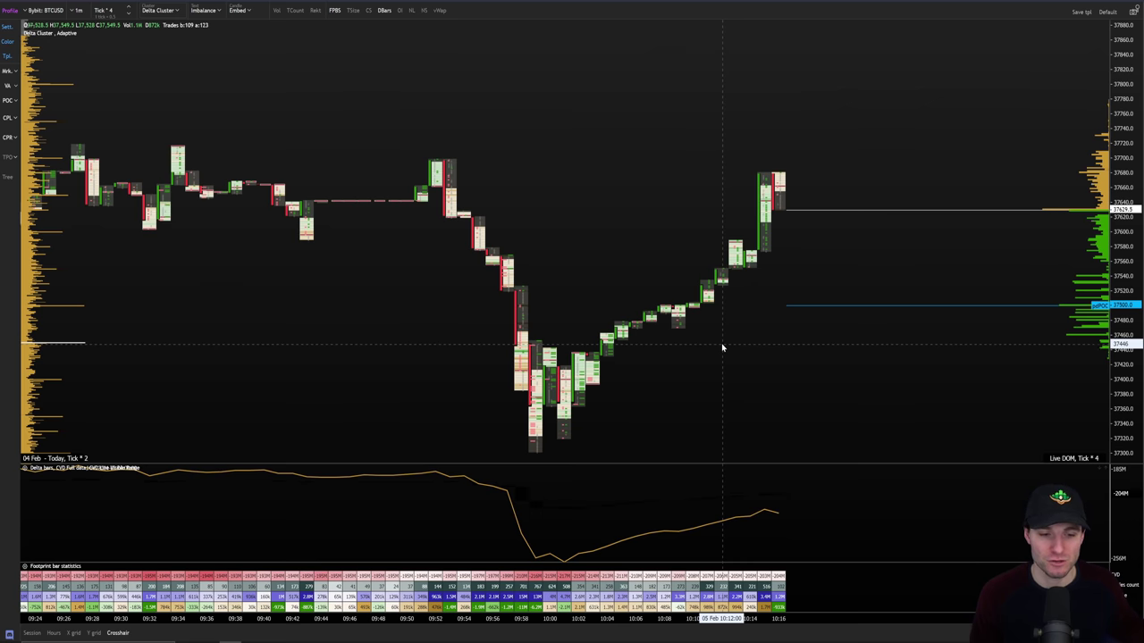
{"action": "left_click_drag", "start_coordinate": [722, 351], "coordinate": [538, 373]}
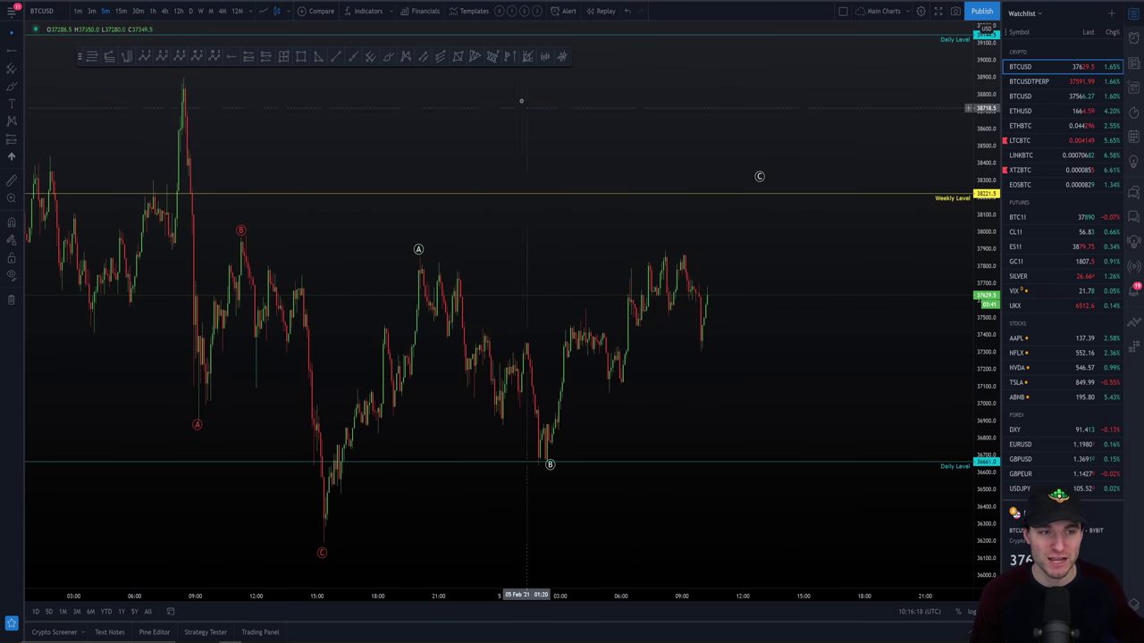
Sketch a projected decline from the white wave C target on the TradingView chart with the brush, and undo the stroke
{"action": "left_click", "coordinate": [389, 56]}
{"action": "mouse_move", "coordinate": [747, 190]}
{"action": "left_mouse_down"}
{"action": "mouse_move", "coordinate": [781, 266]}
{"action": "mouse_move", "coordinate": [923, 413]}
{"action": "left_mouse_up"}
{"action": "key", "text": "ctrl+z"}
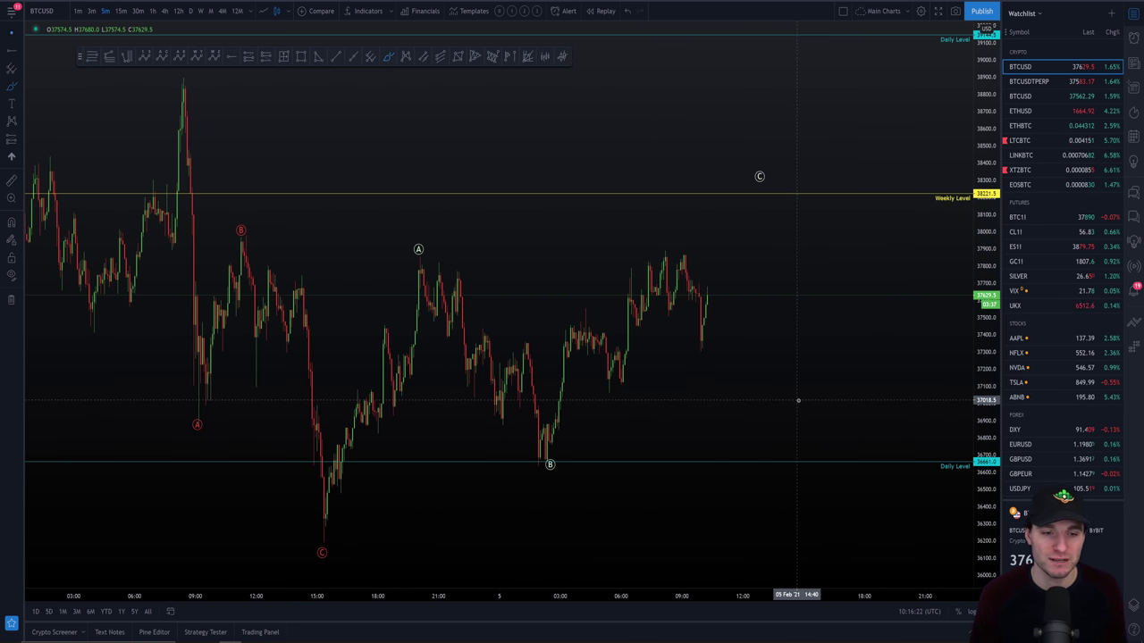